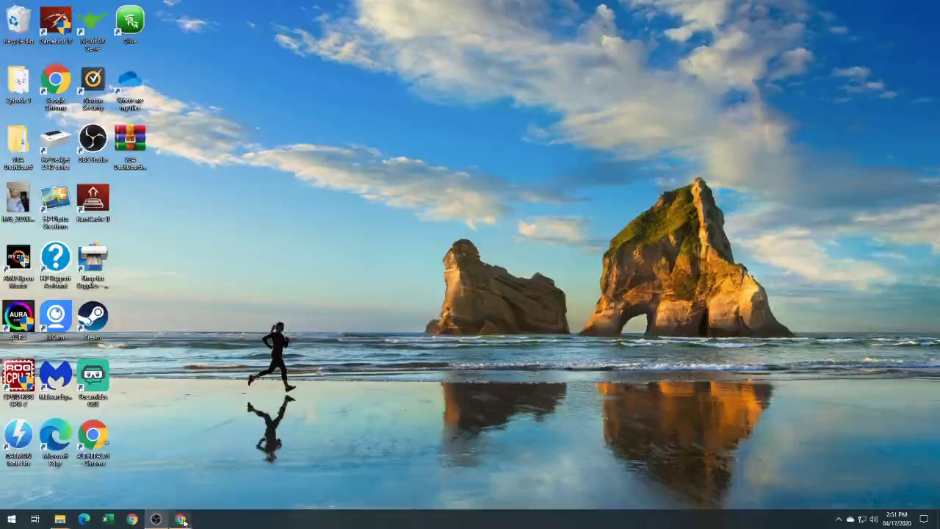
Switch to Chrome and review the Windows client and mobile app download options on the iVCam page, then minimize the browser
click(180, 520)
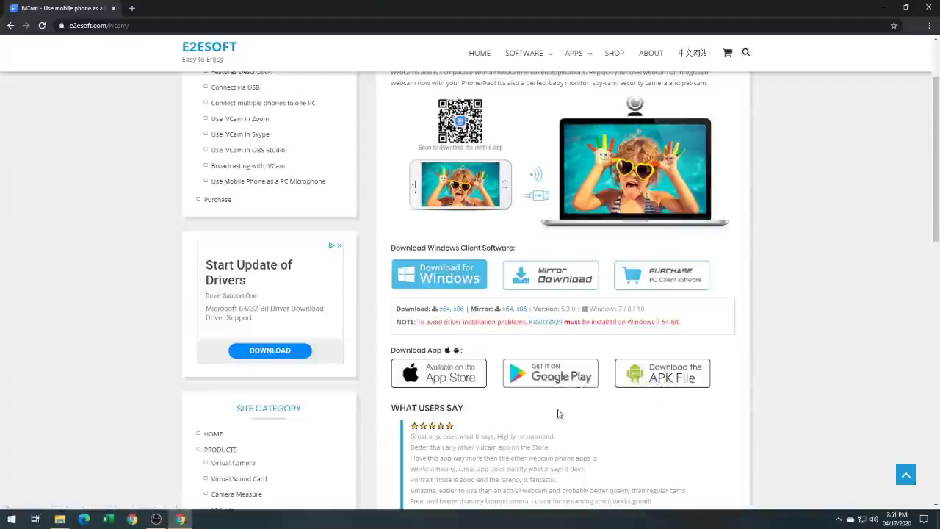
scroll(762, 389, up, 1)
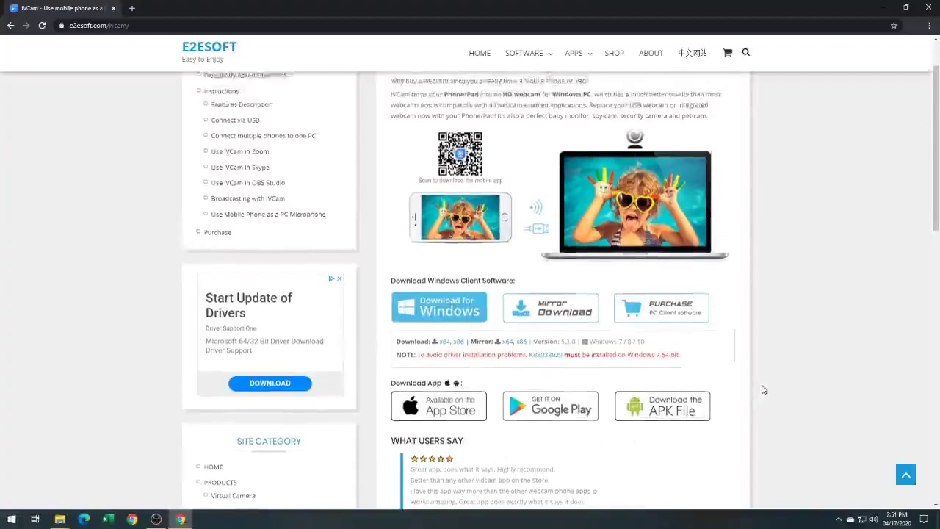
scroll(762, 389, up, 1)
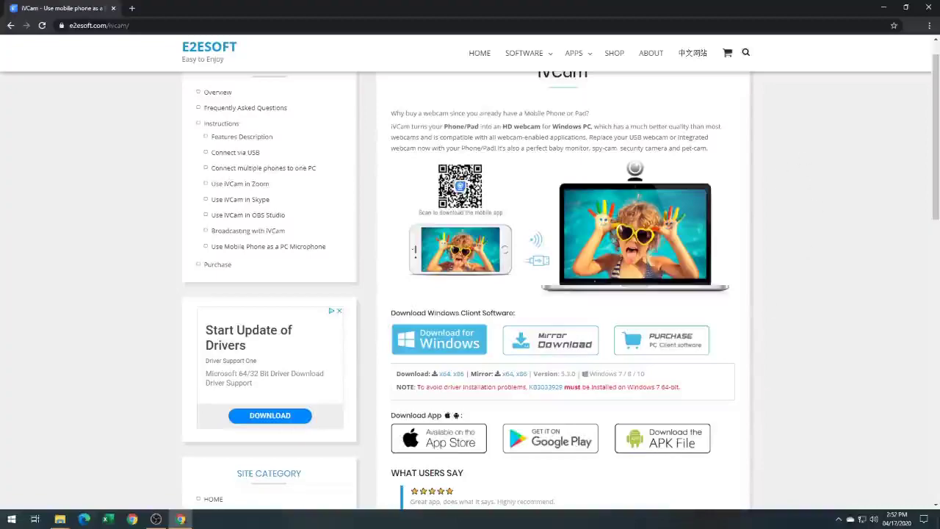
click(884, 8)
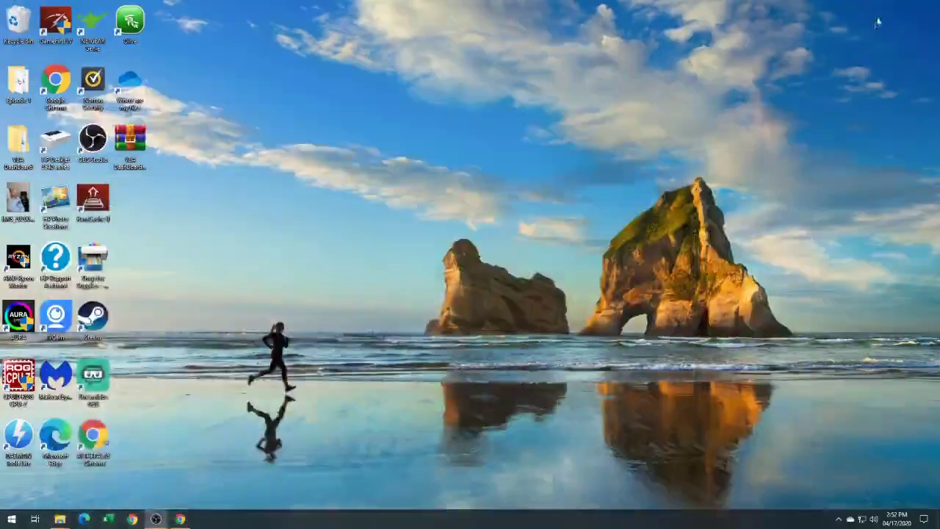
Launch the iVCam desktop client, dismiss the phone connection notification and reposition the preview window
double_click(52, 323)
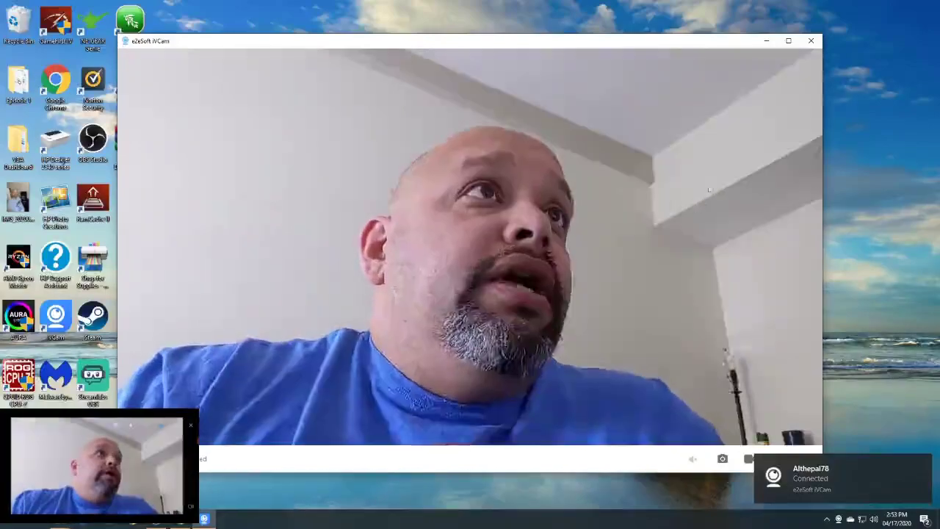
click(923, 462)
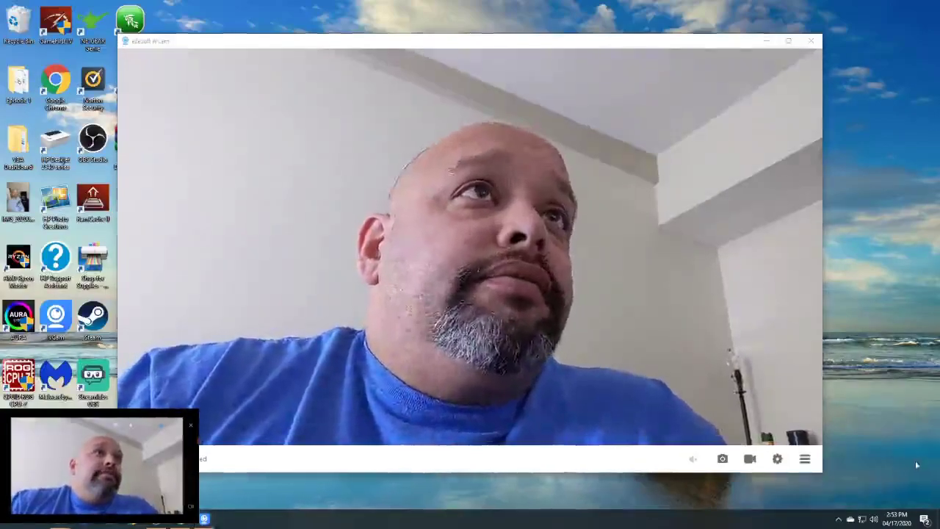
click(805, 458)
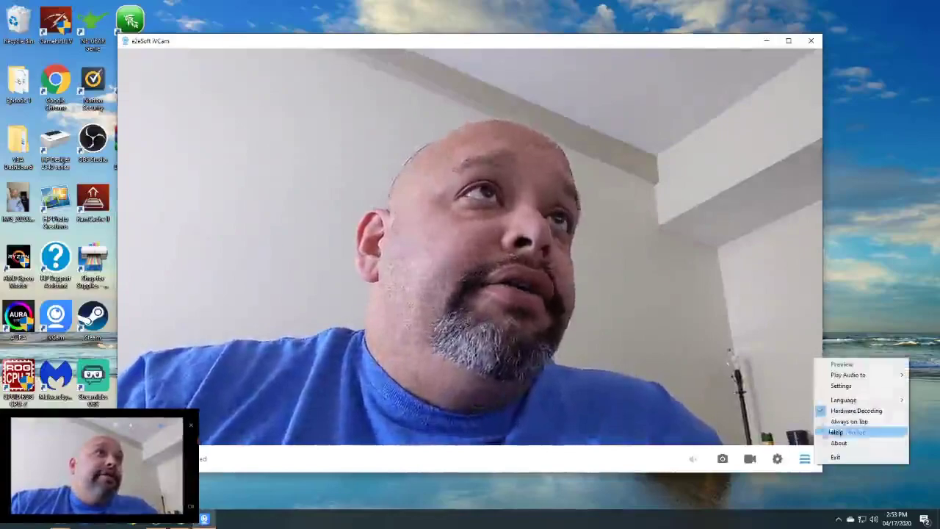
click(609, 458)
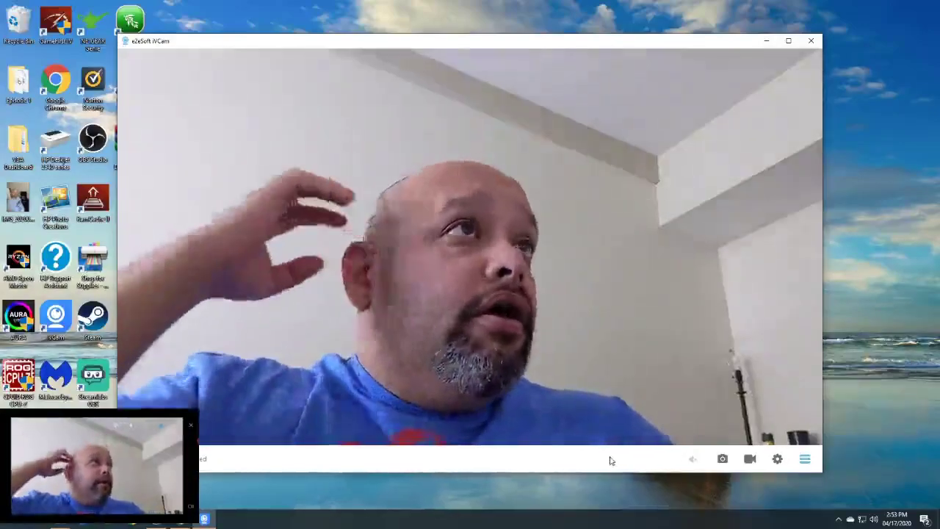
drag(580, 42, 536, 34)
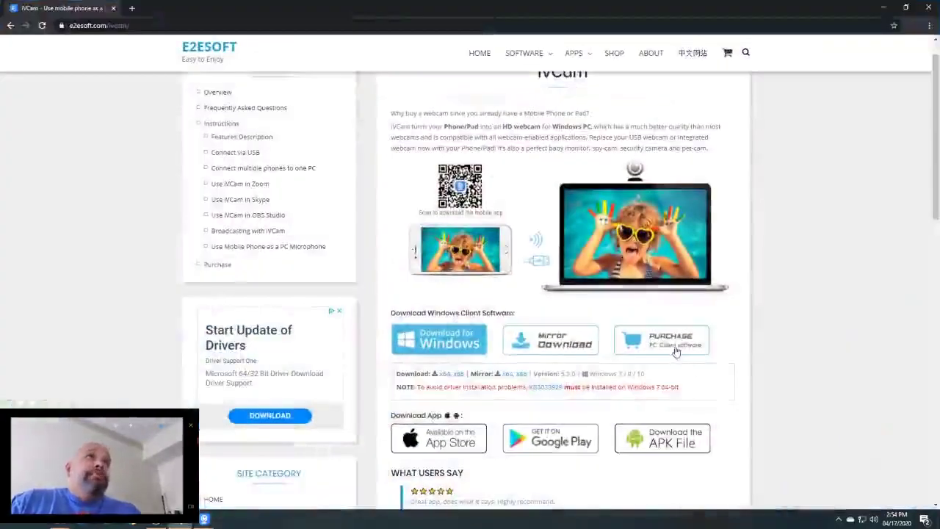
Open the iVCam PC client purchase page, examine the two ways to purchase in its description, and close the browser
click(675, 351)
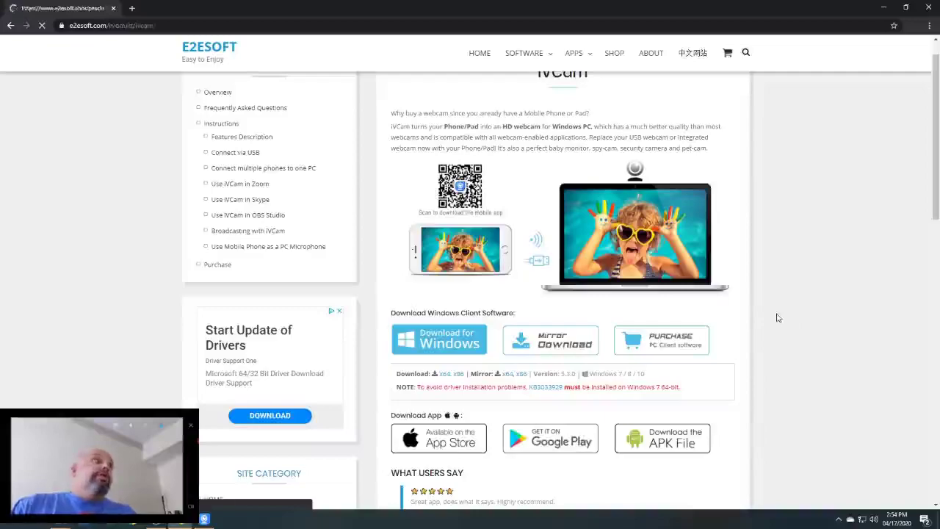
scroll(681, 294, down, 3)
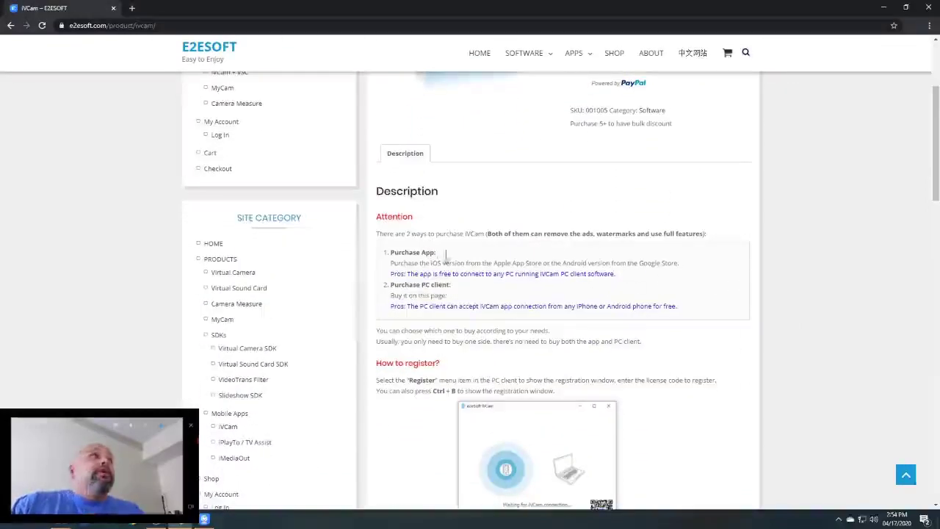
drag(620, 277, 391, 266)
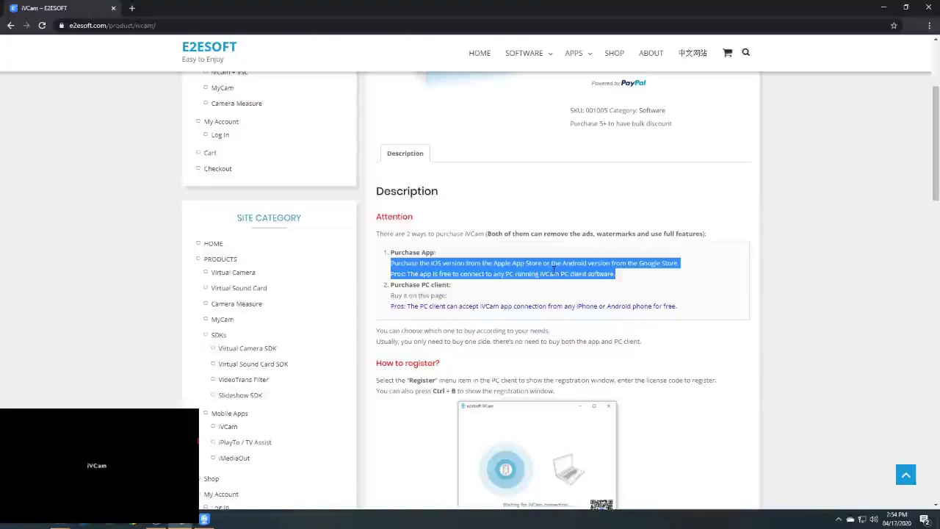
click(696, 308)
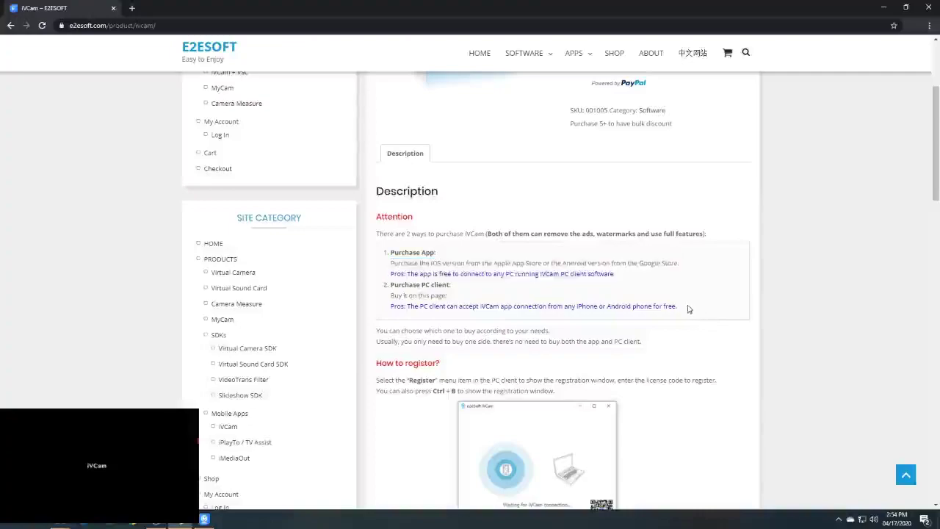
drag(684, 306, 635, 301)
click(588, 295)
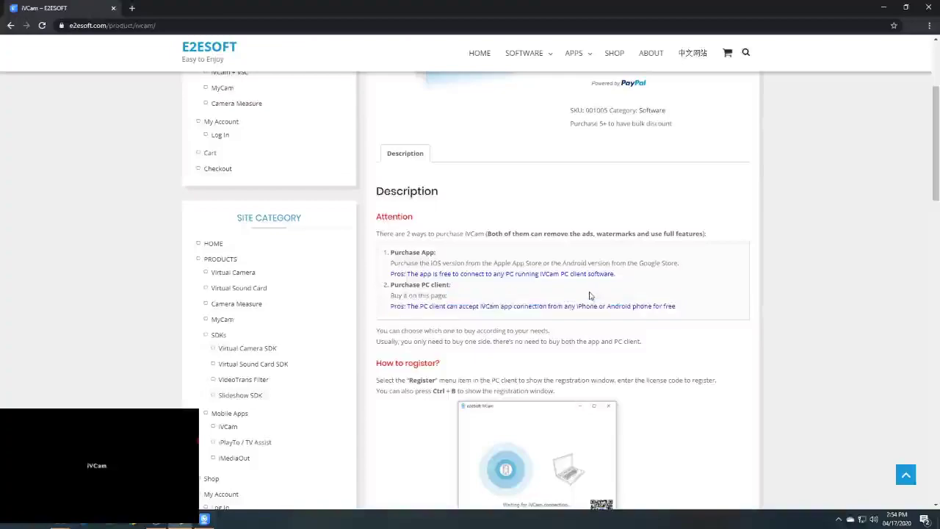
text(.)
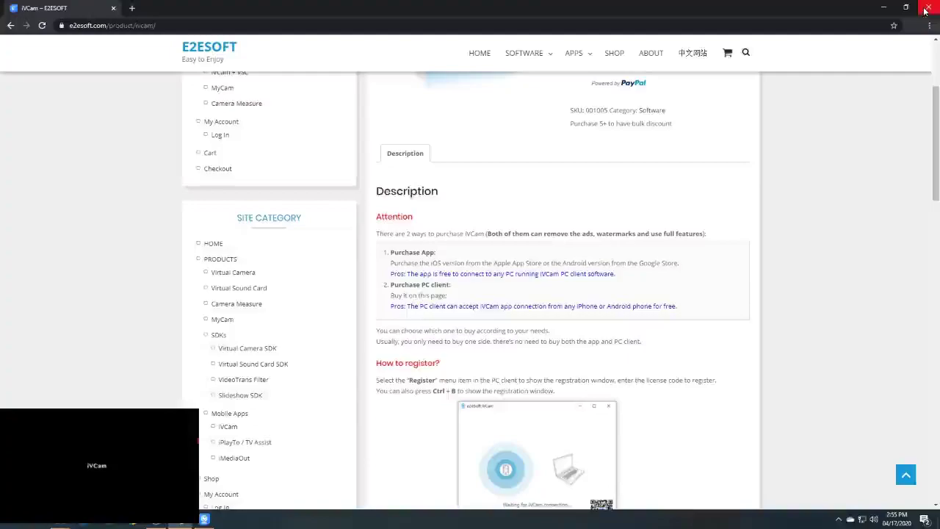
click(926, 10)
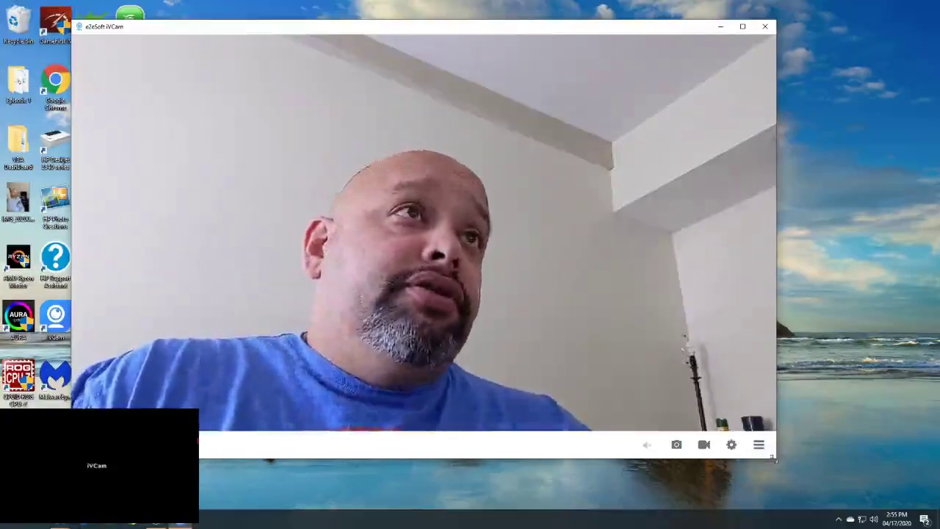
Shrink the iVCam preview window and open the general settings, placing the dialog clear of the face in the preview
drag(775, 457, 636, 353)
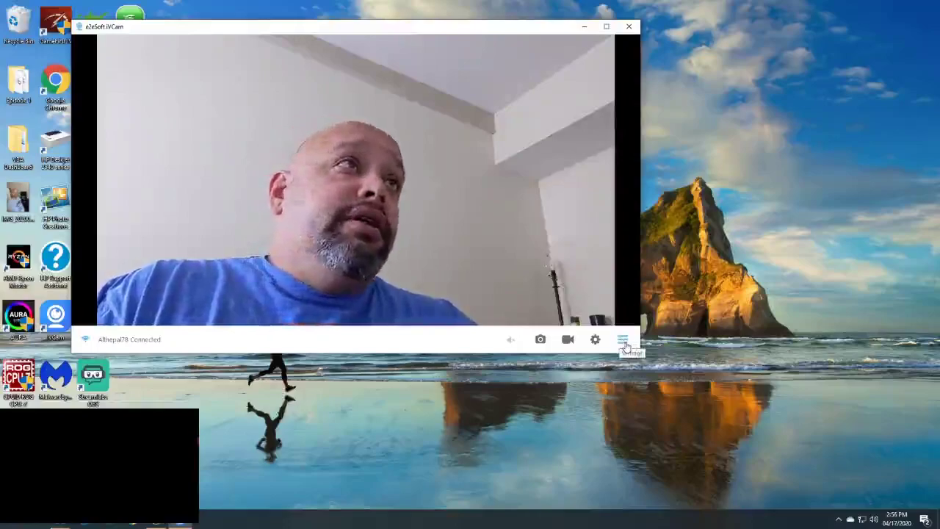
click(622, 339)
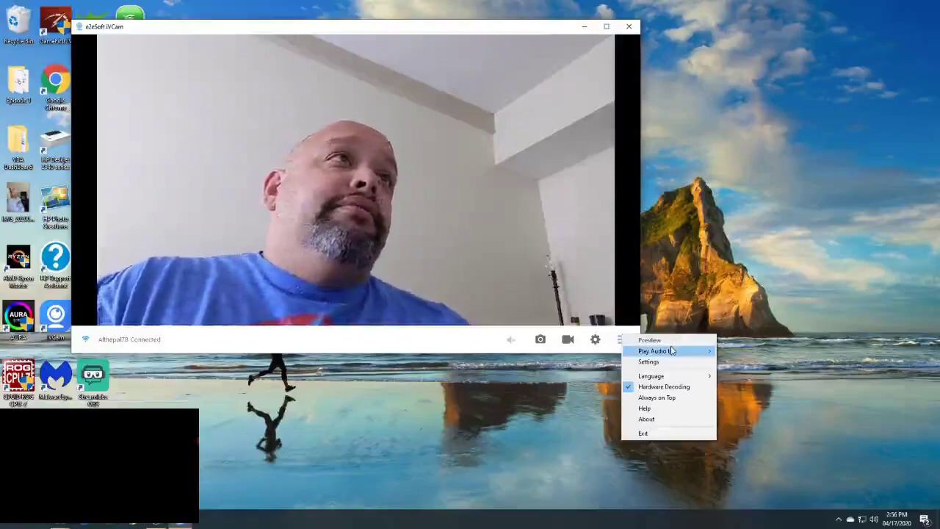
mouse_move(678, 351)
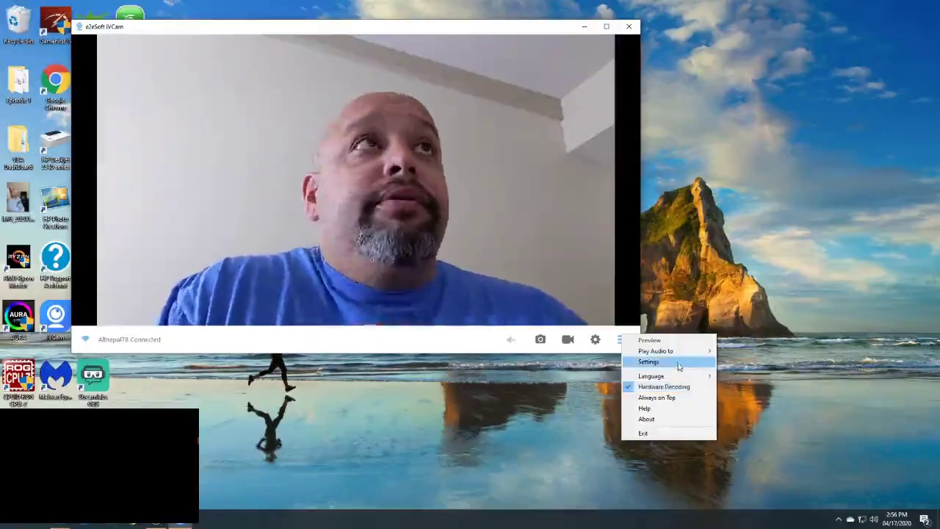
click(676, 362)
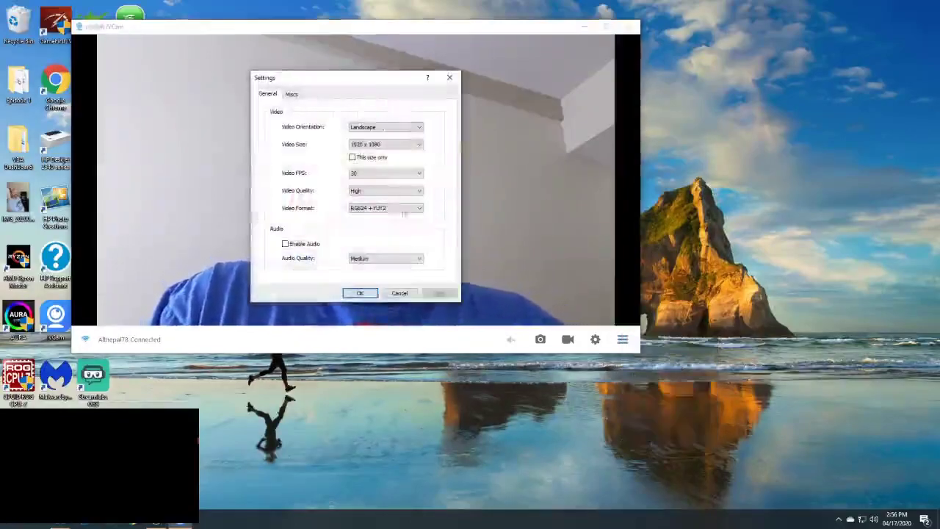
drag(365, 86, 544, 117)
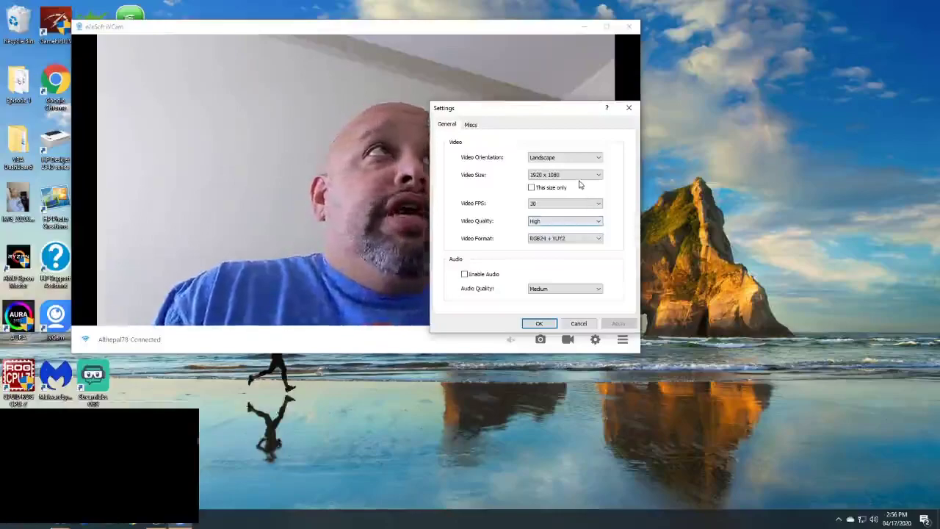
Set the video size to 3840 x 2160 and the video quality to High, and apply the settings
click(582, 175)
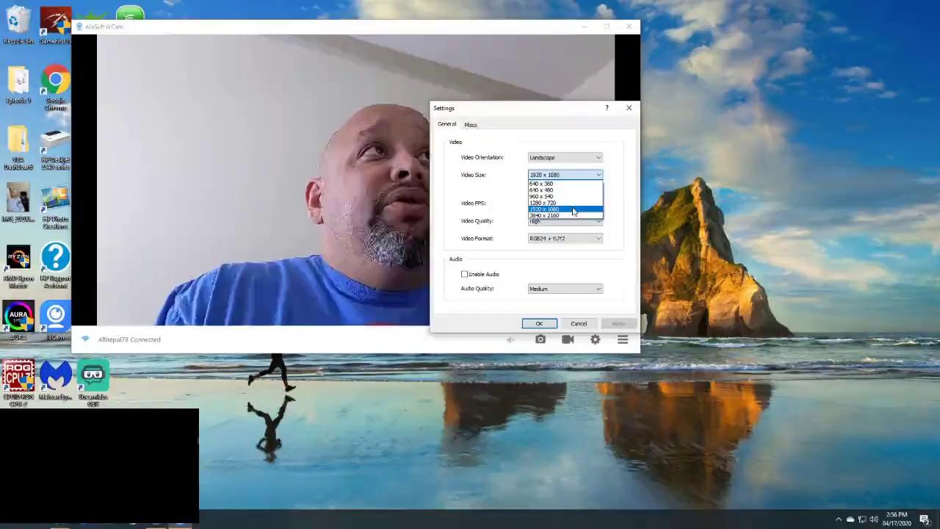
click(572, 216)
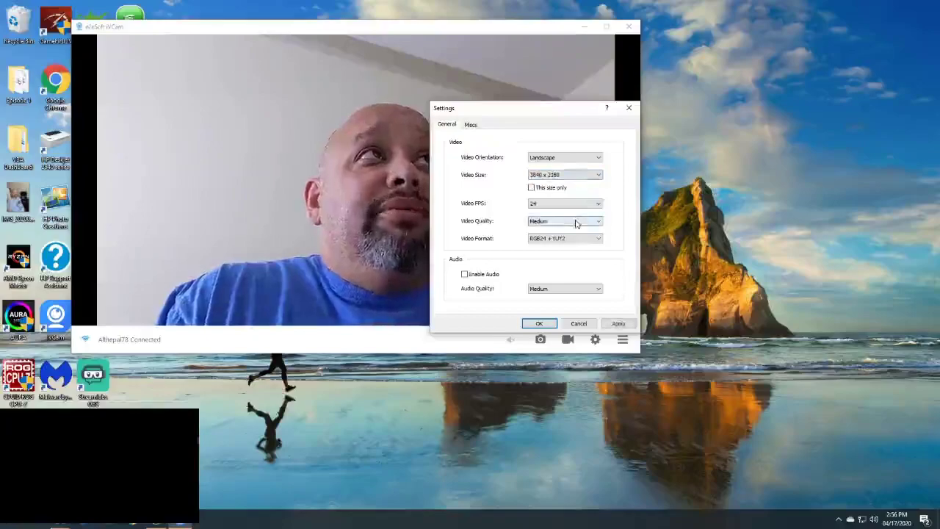
click(577, 221)
click(564, 242)
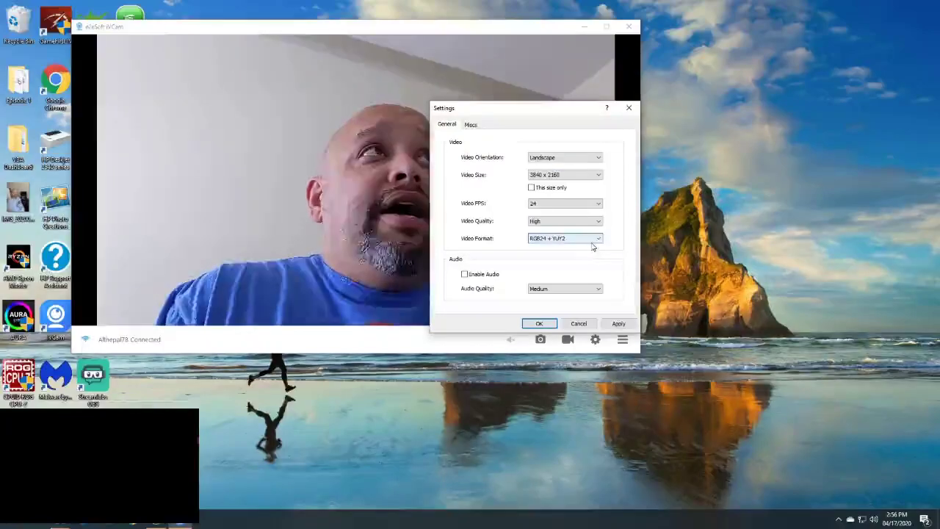
click(614, 328)
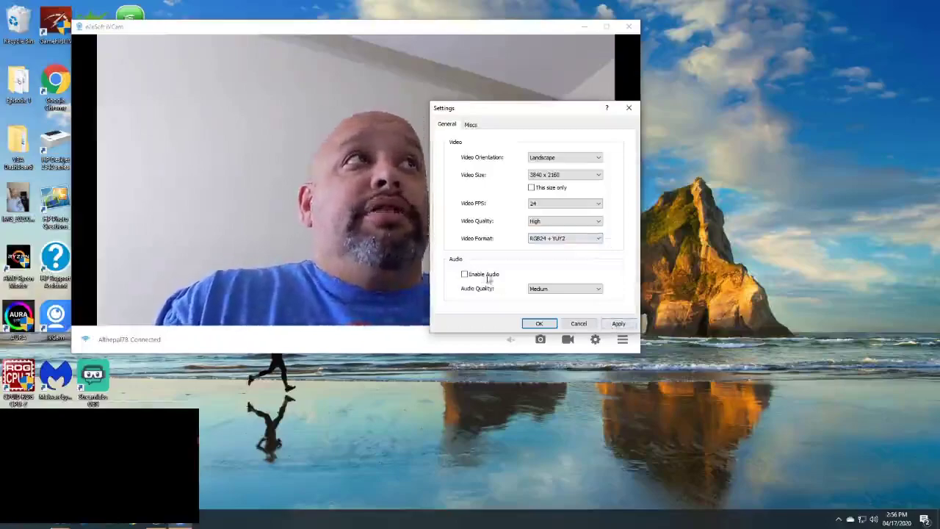
click(618, 324)
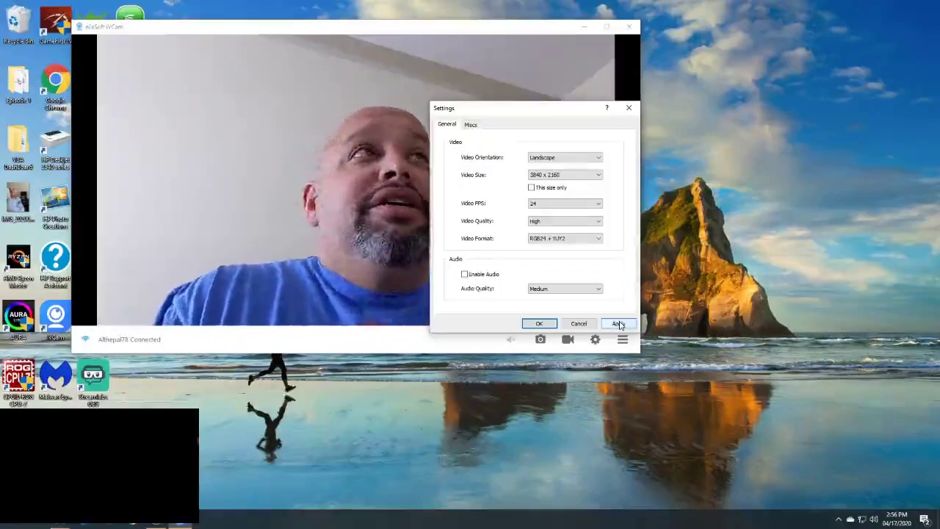
click(619, 325)
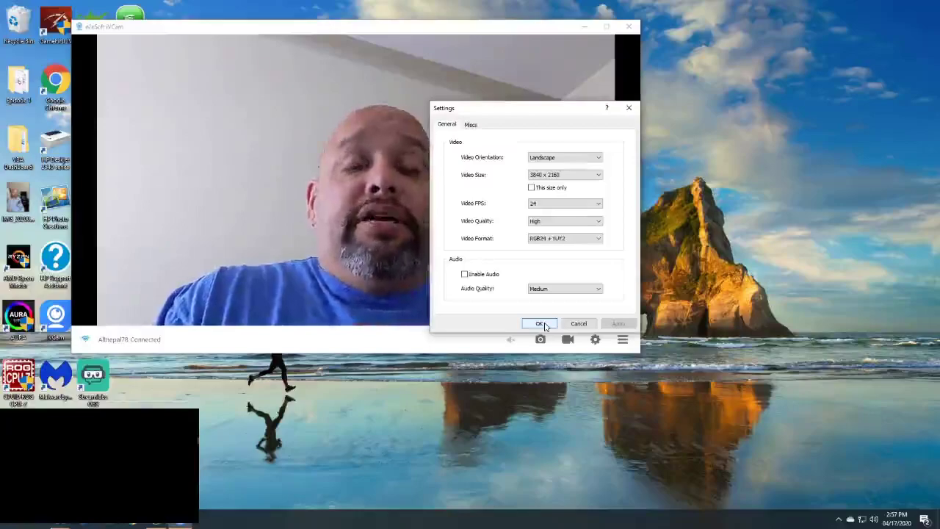
click(541, 323)
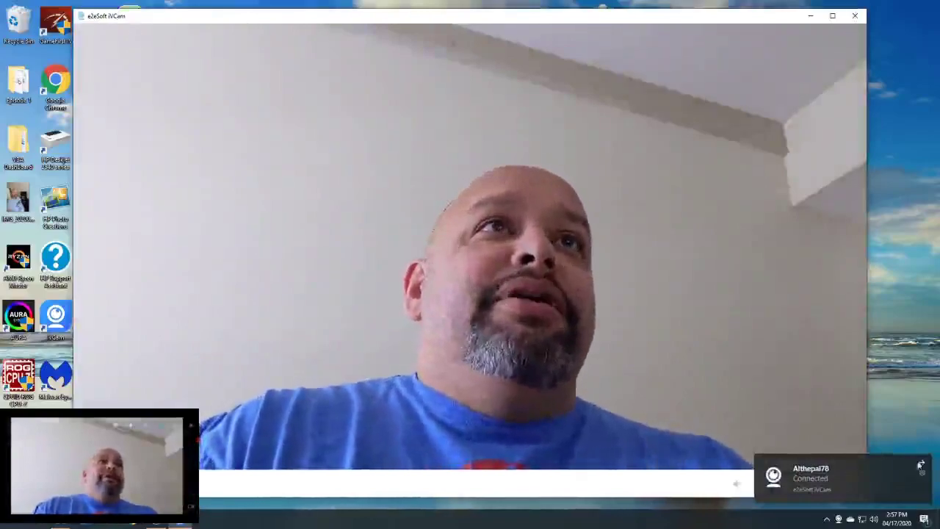
Dismiss the connection notification, shrink the enlarged preview window, and view the camera's exposure and ISO settings without changing them
click(919, 464)
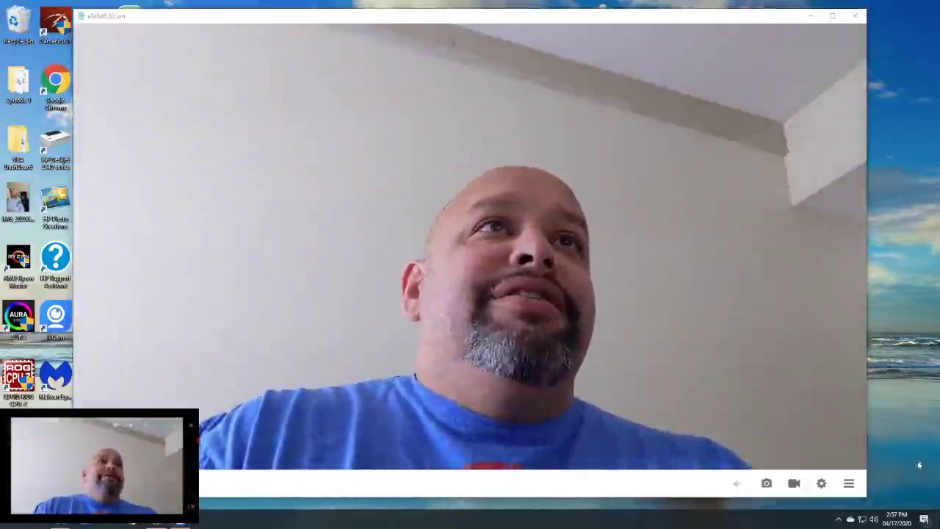
click(867, 499)
drag(867, 499, 651, 387)
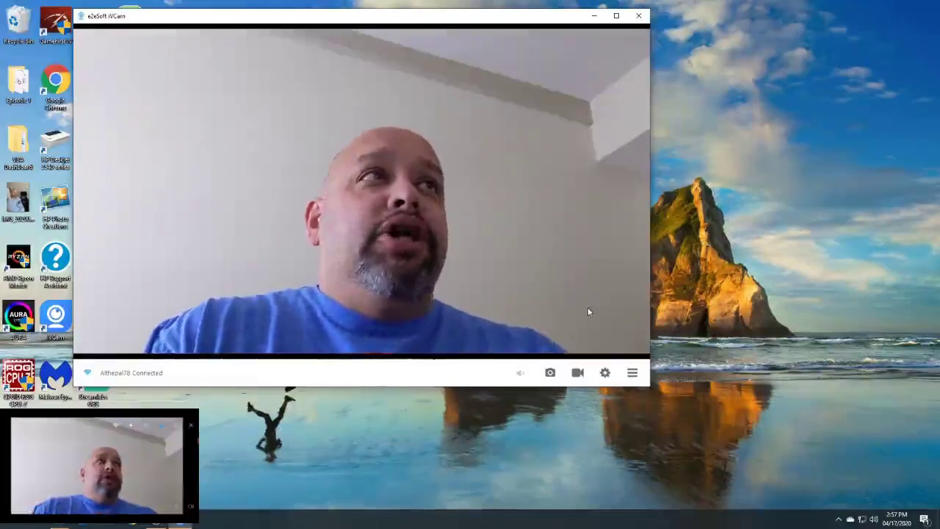
click(605, 372)
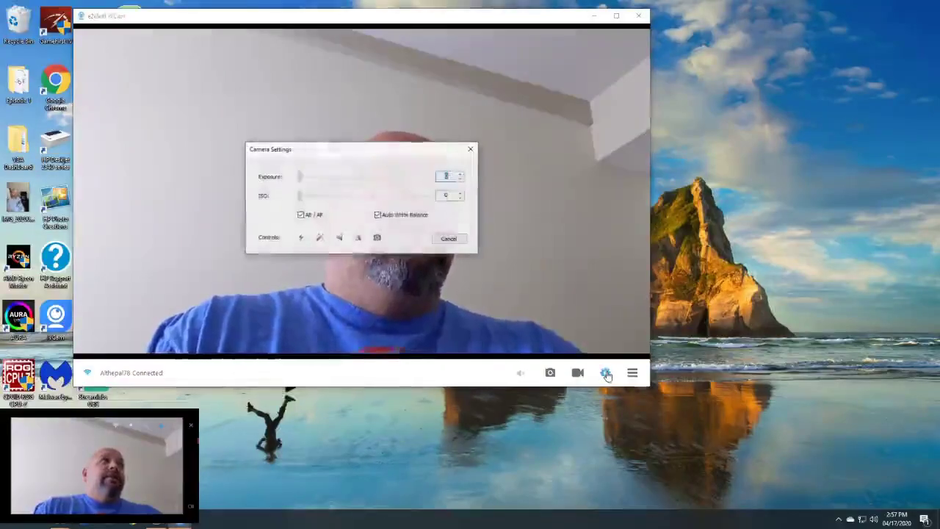
click(449, 238)
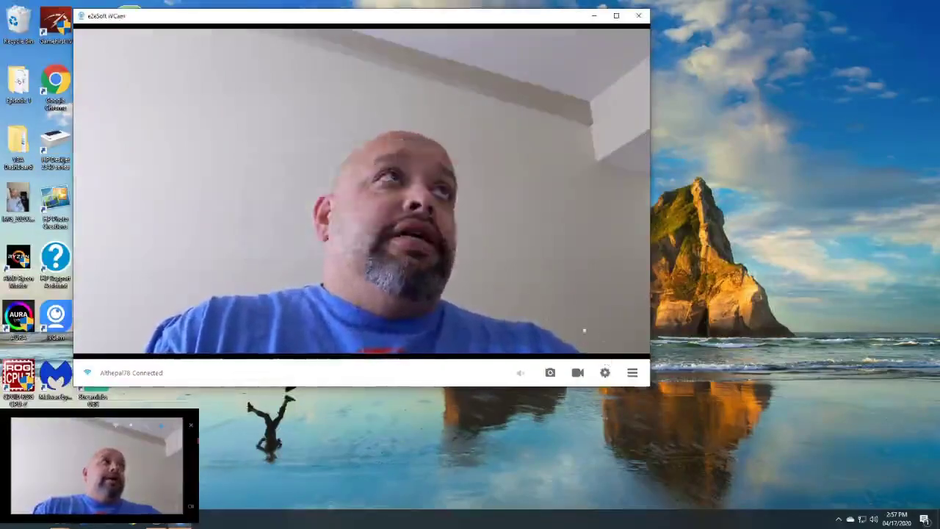
Open the general settings, move the dialog clear of the face in the preview, and set the video frame rate to 60 FPS
click(632, 373)
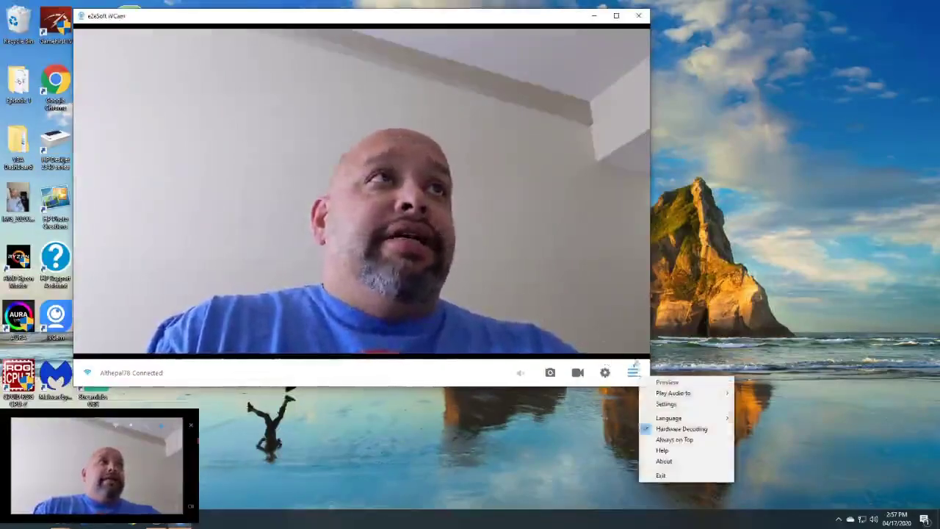
click(679, 405)
drag(381, 98, 617, 118)
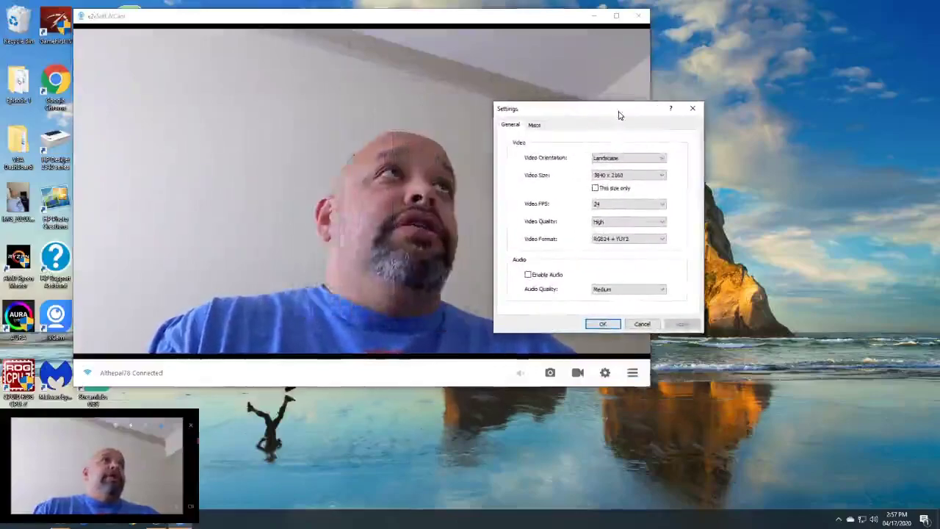
click(614, 205)
click(603, 241)
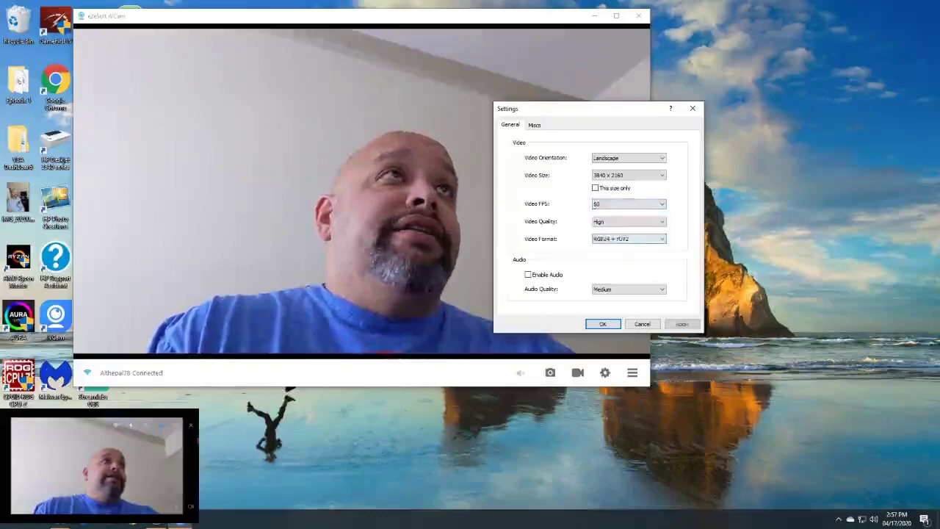
click(602, 326)
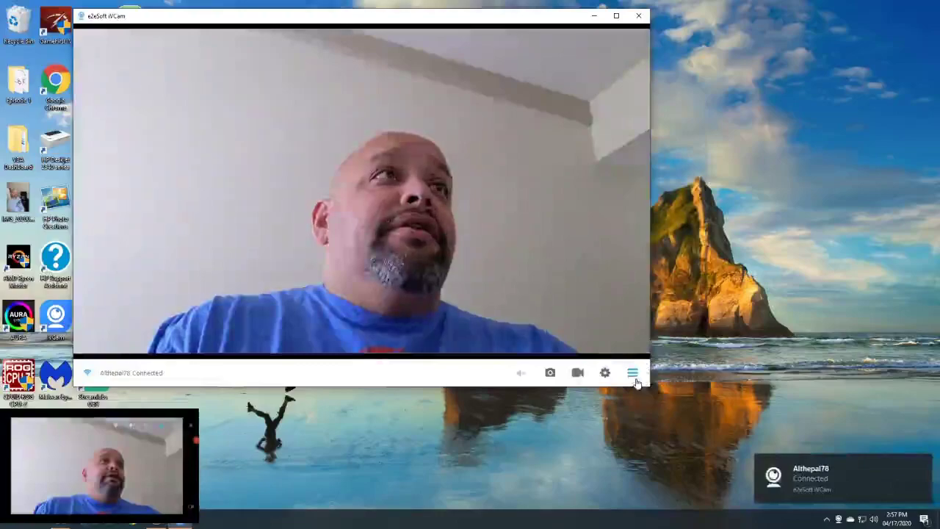
Set the video size to 1280 x 720 and apply it, and reposition and shrink the preview window
click(636, 380)
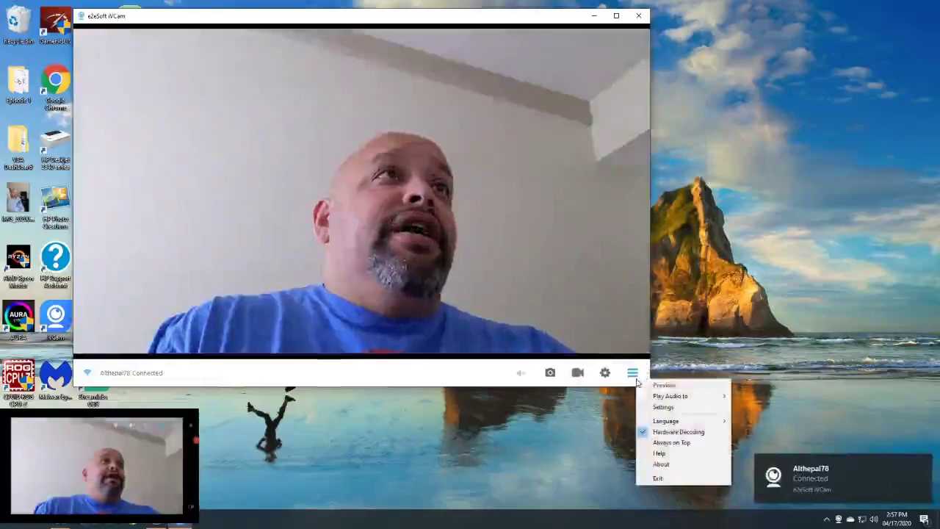
click(663, 406)
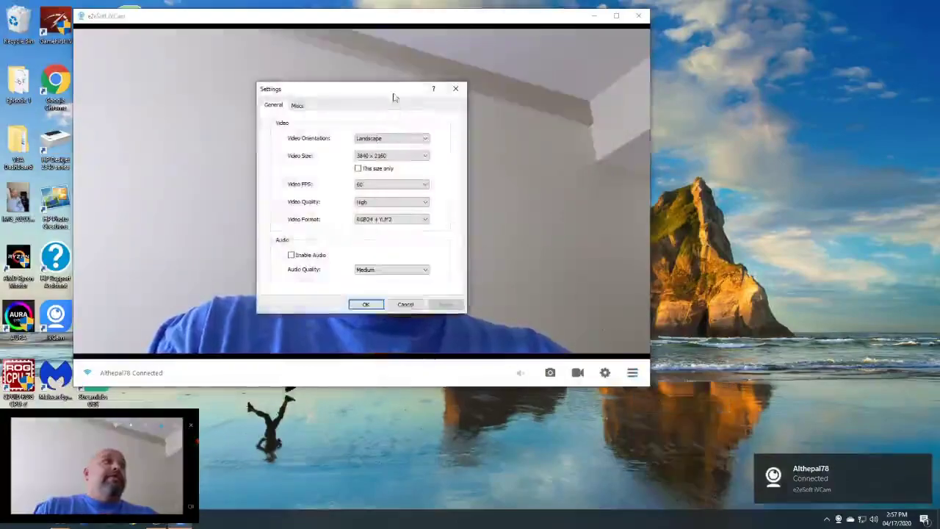
drag(394, 96, 671, 125)
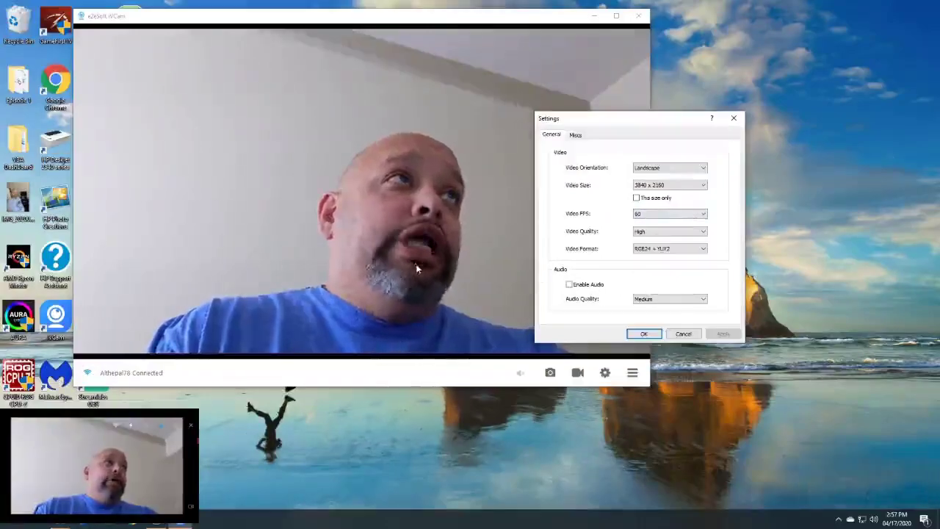
click(698, 186)
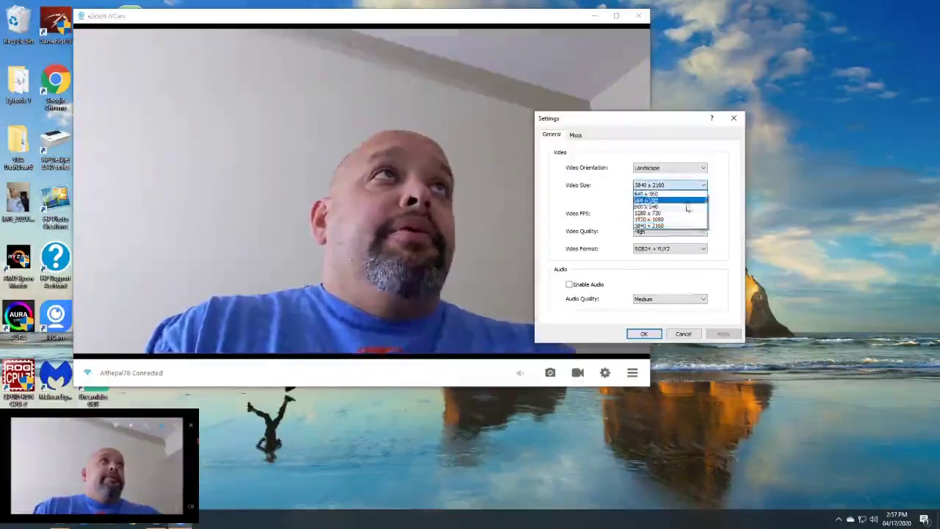
click(662, 213)
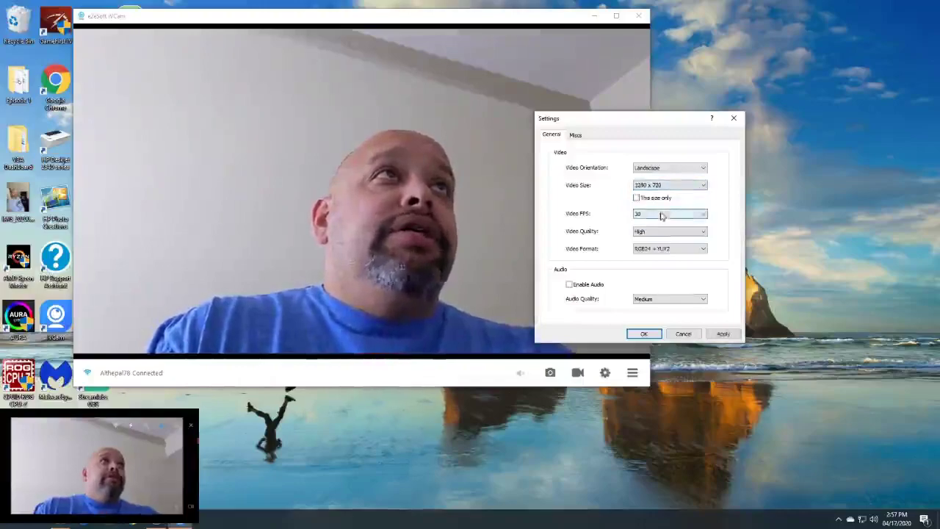
click(723, 334)
click(643, 333)
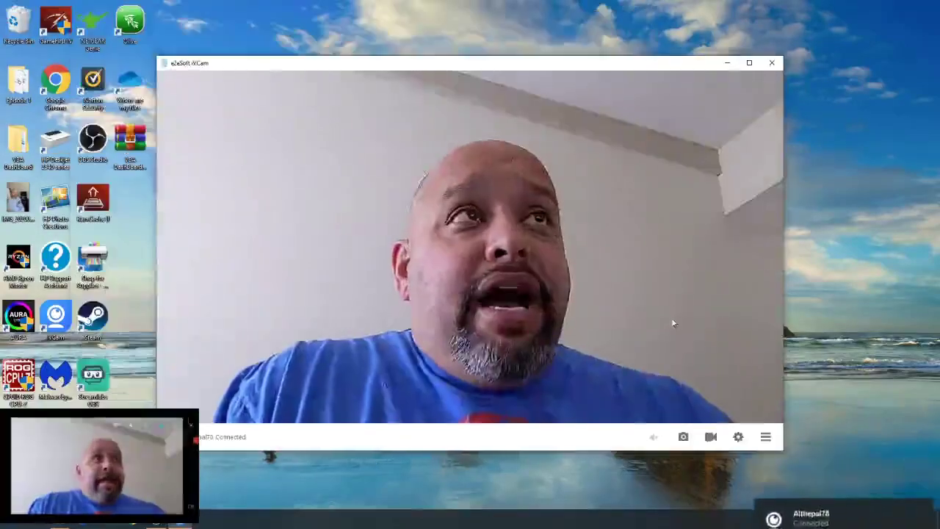
drag(652, 65, 553, 41)
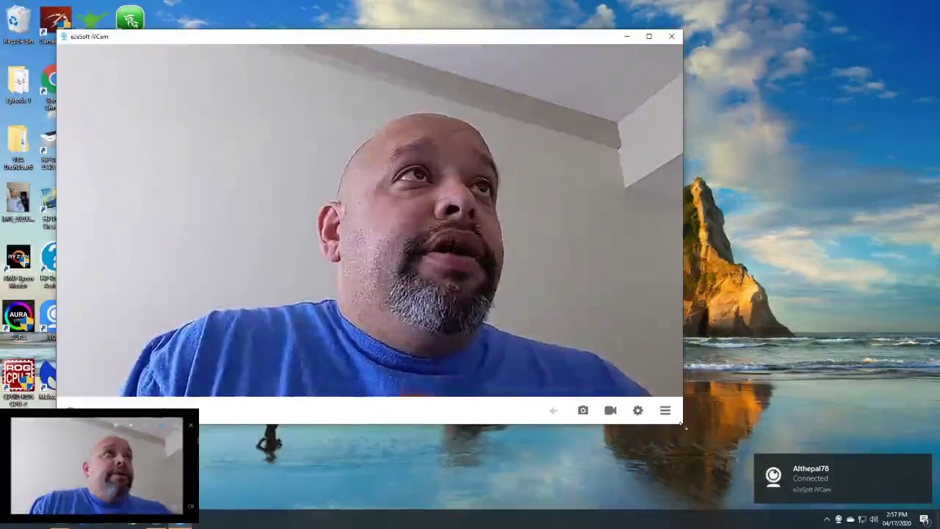
drag(680, 423, 618, 369)
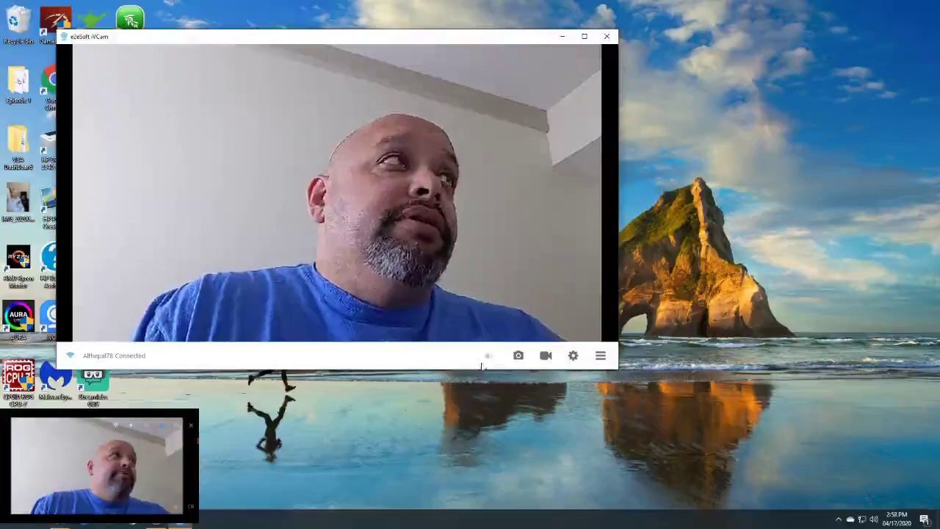
Take a snapshot and record a short video clip from the live camera preview
click(518, 358)
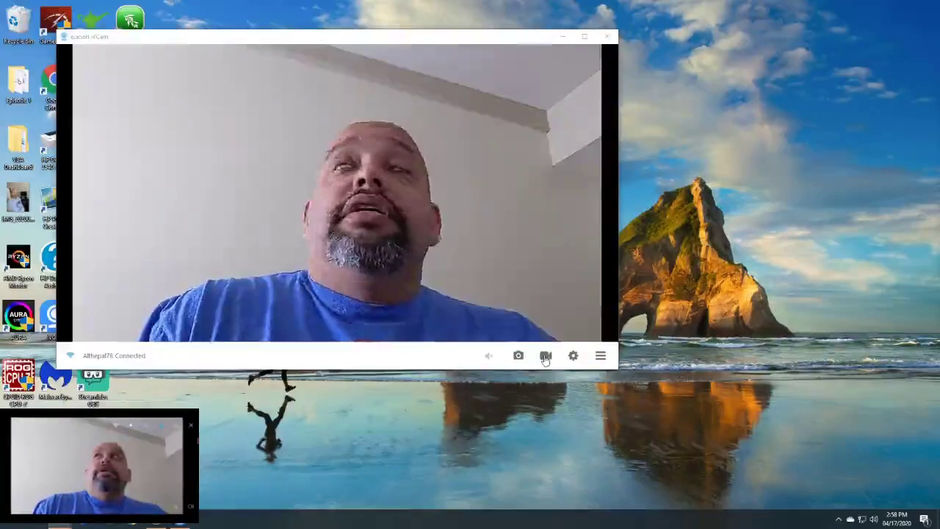
click(544, 358)
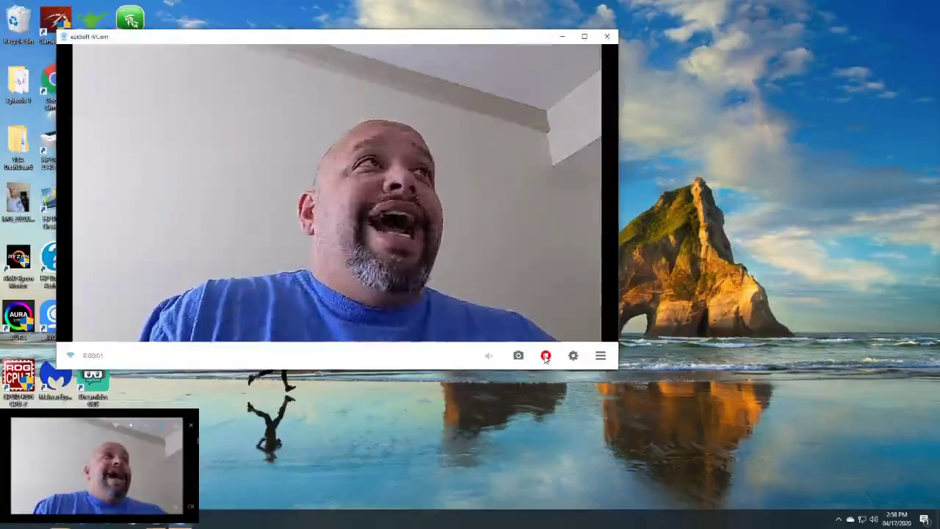
click(545, 356)
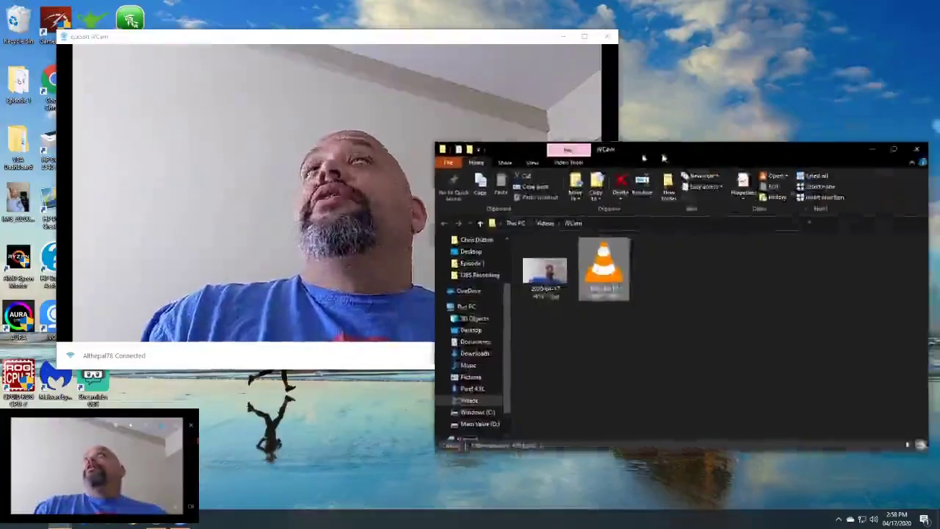
Delete the captured snapshot and video clip from the iVCam videos folder and close the folder window
drag(661, 154, 516, 219)
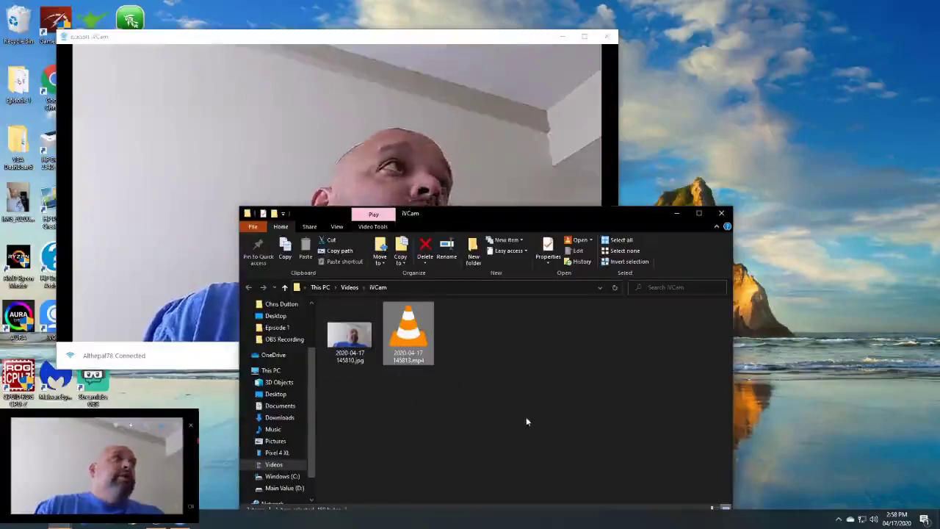
drag(526, 416, 325, 302)
key(Delete)
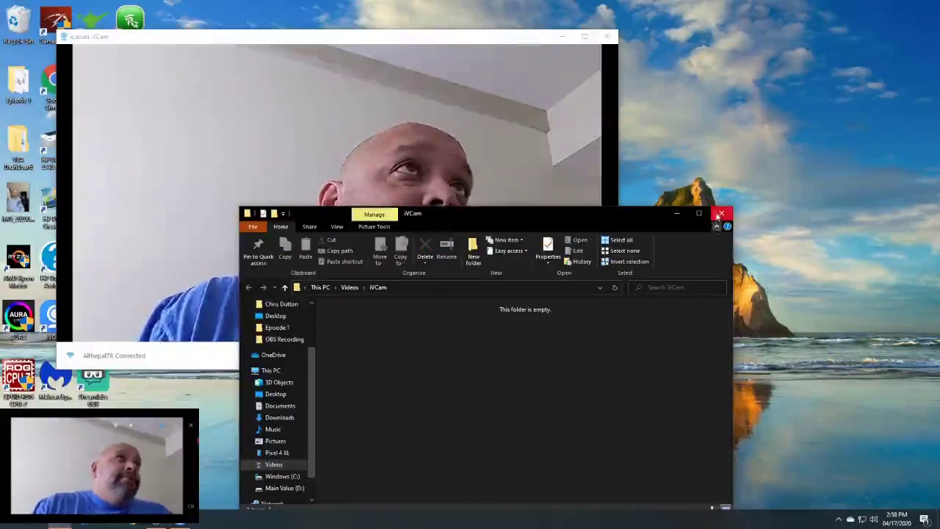
click(721, 213)
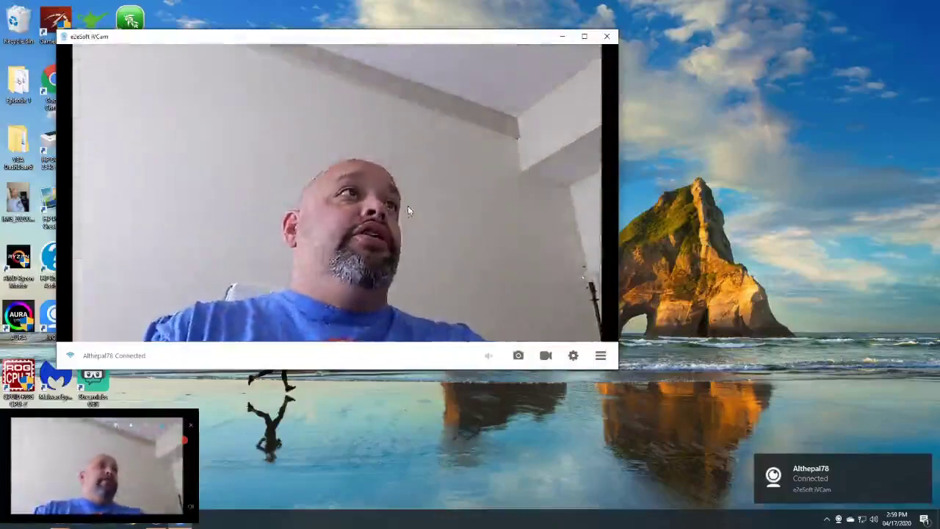
Open the camera settings and turn off AE / AF and Auto White Balance so exposure and ISO can be adjusted manually
click(571, 359)
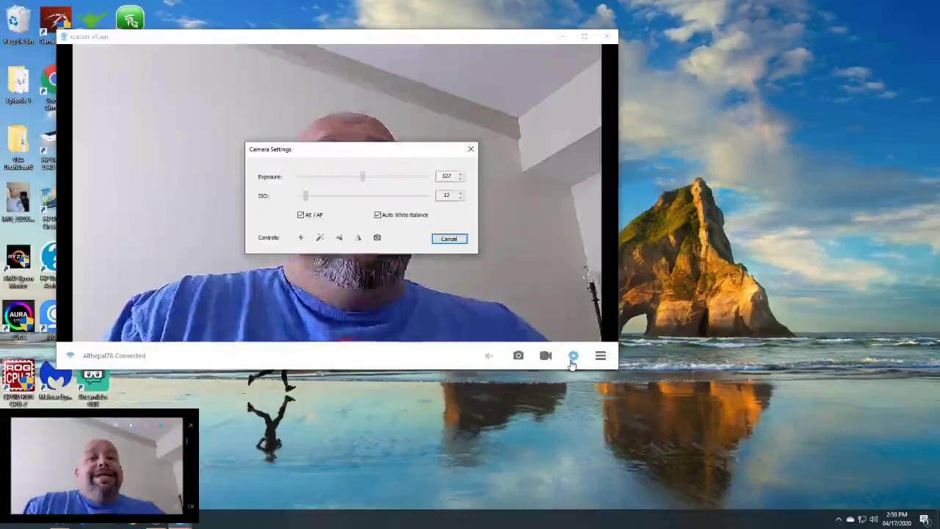
drag(349, 176, 362, 177)
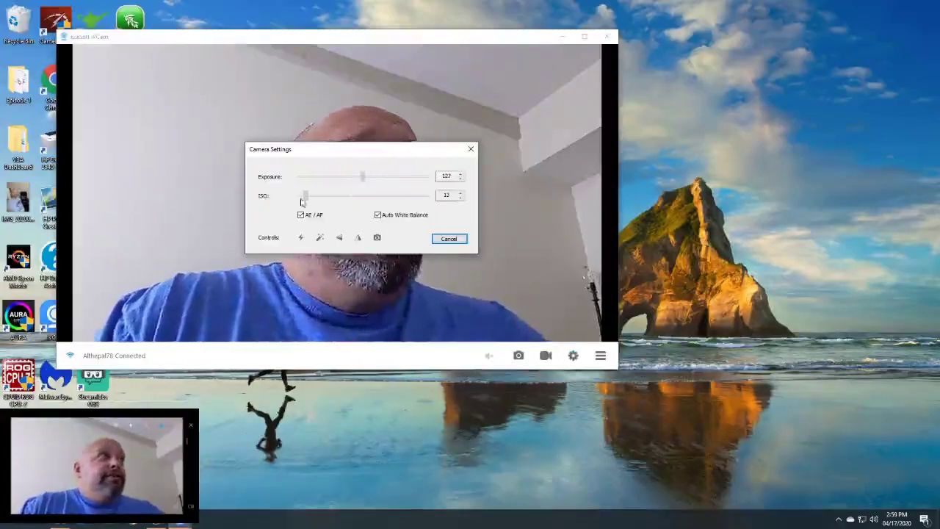
drag(304, 195, 308, 195)
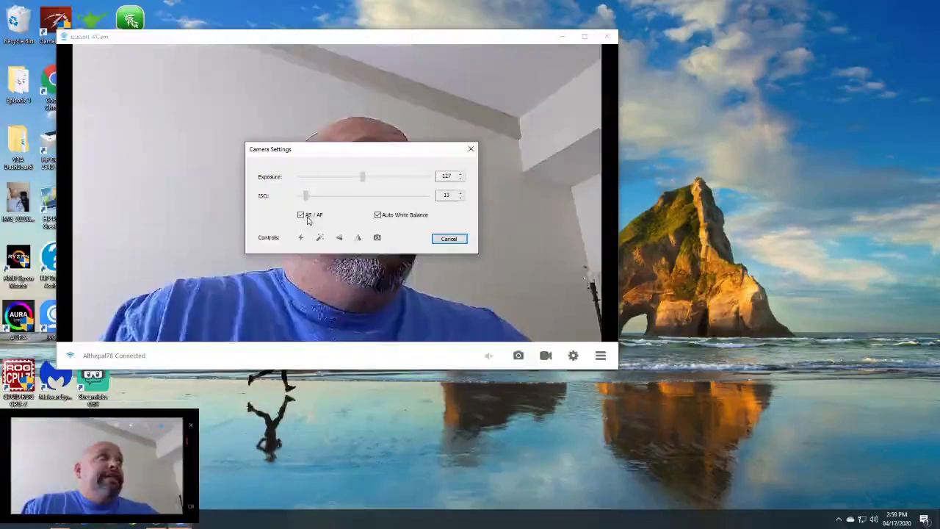
click(308, 215)
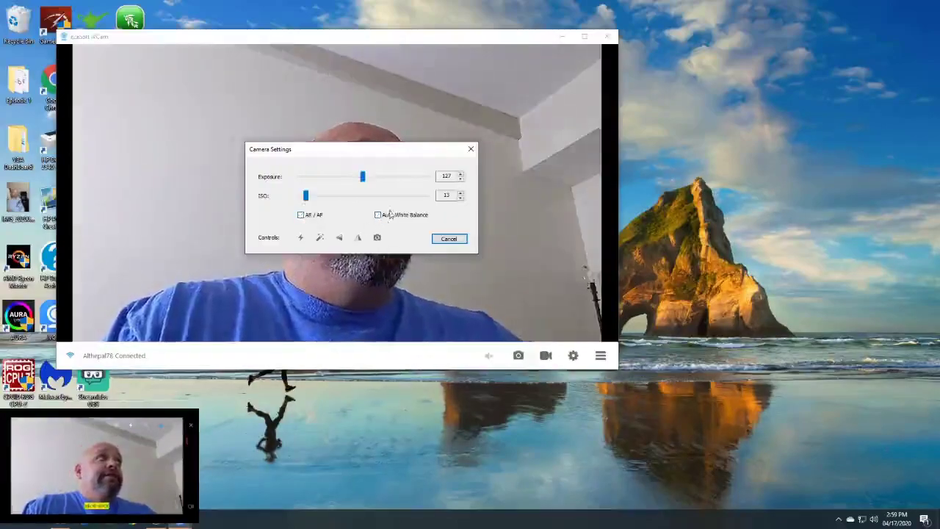
click(378, 214)
Try high and low manual exposure and ISO levels, ending at exposure 120 and ISO 33, and turn AE / AF and Auto White Balance back on
drag(363, 176, 392, 177)
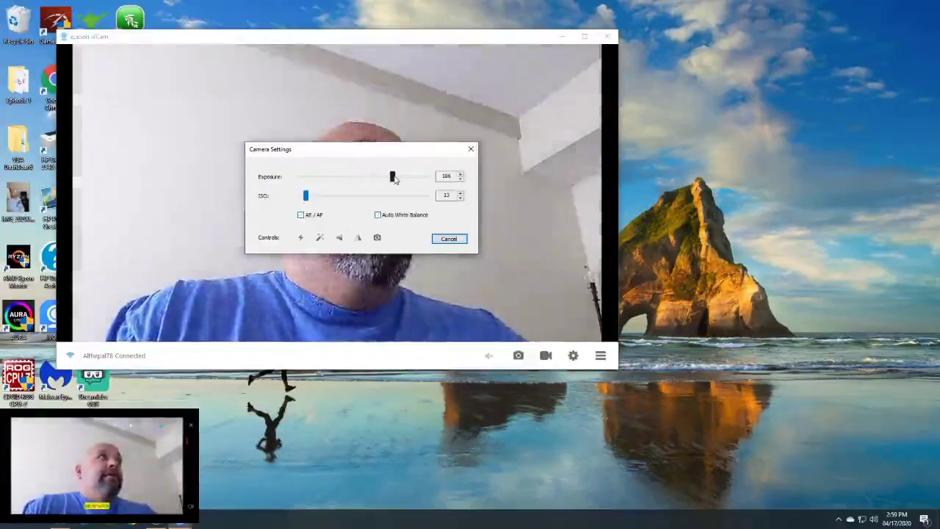
drag(305, 195, 442, 205)
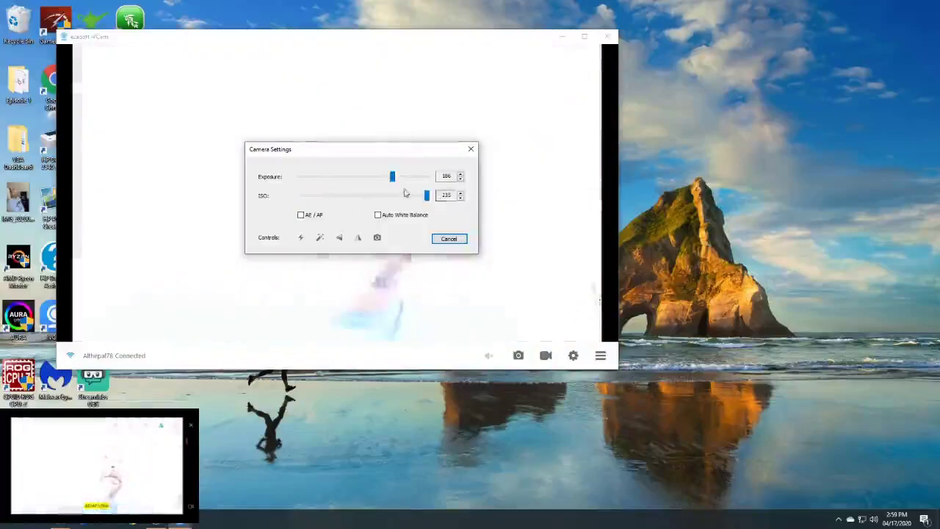
click(300, 177)
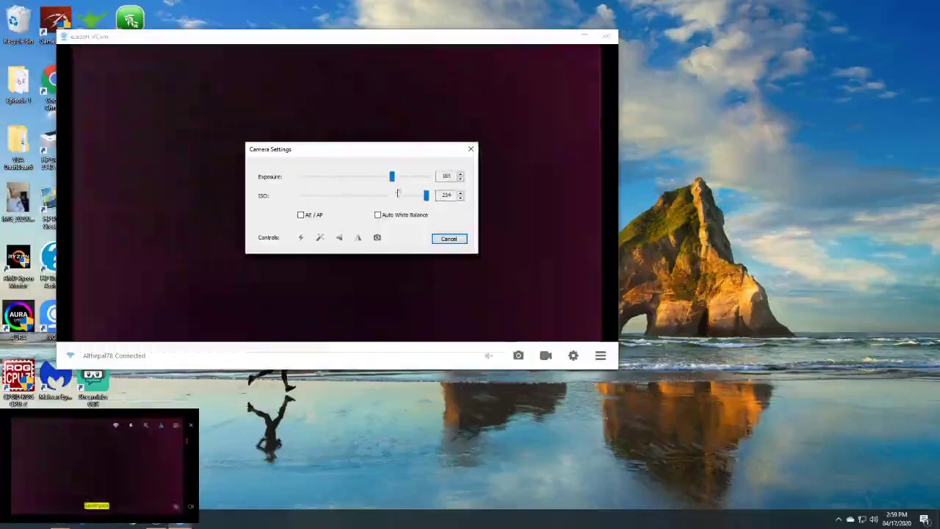
drag(392, 176, 301, 177)
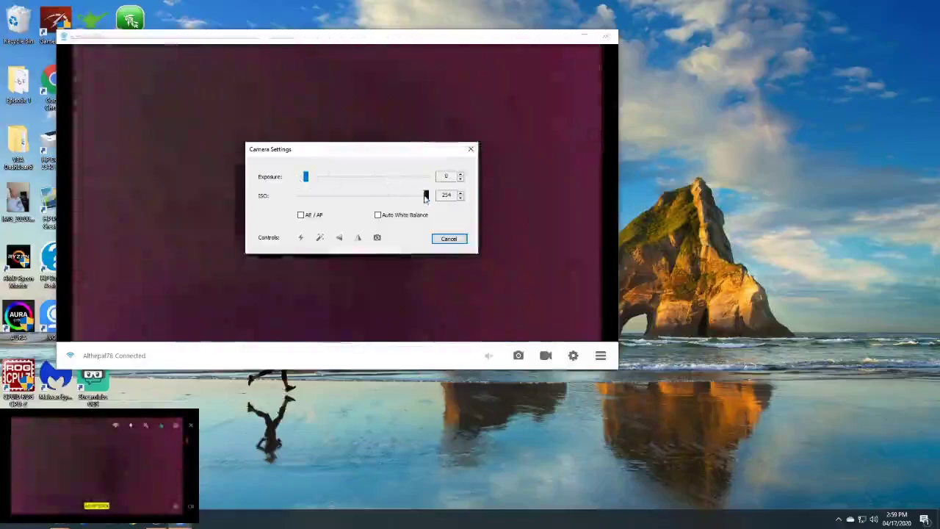
drag(425, 197, 340, 178)
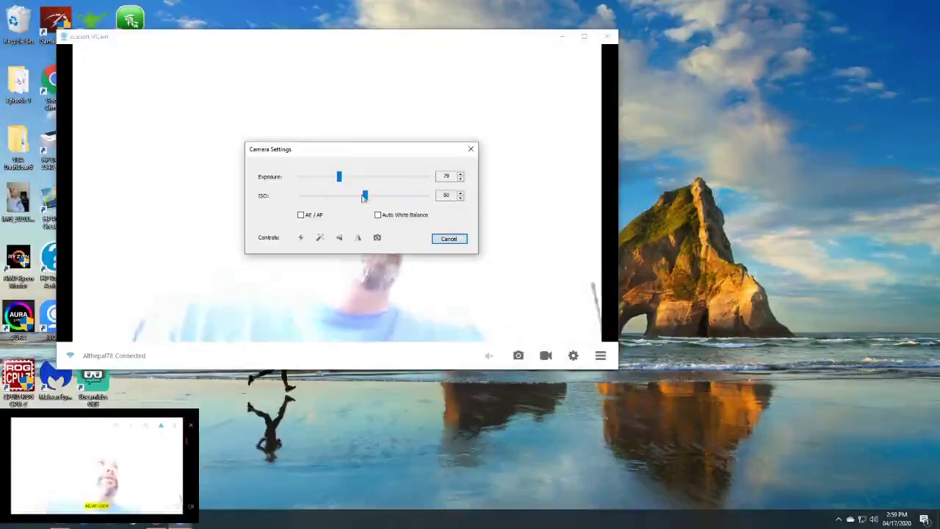
drag(365, 195, 359, 177)
drag(427, 149, 623, 214)
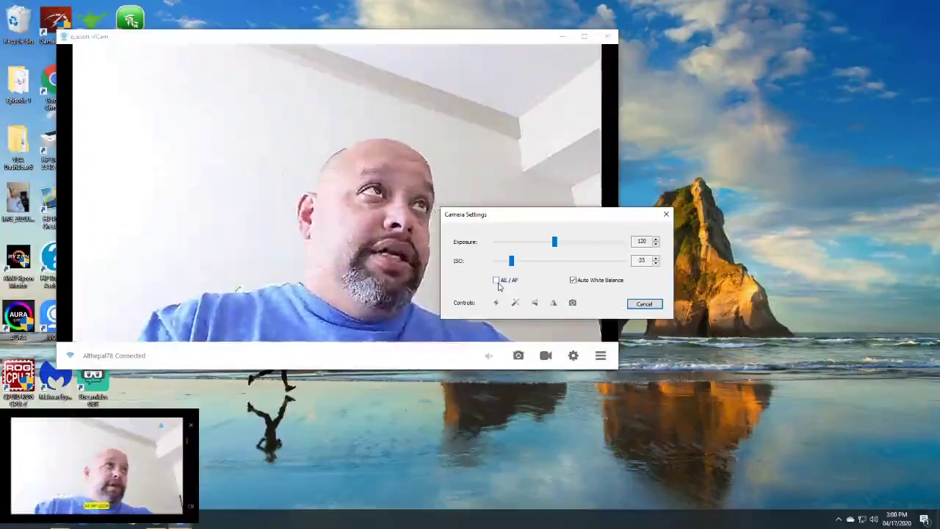
click(496, 280)
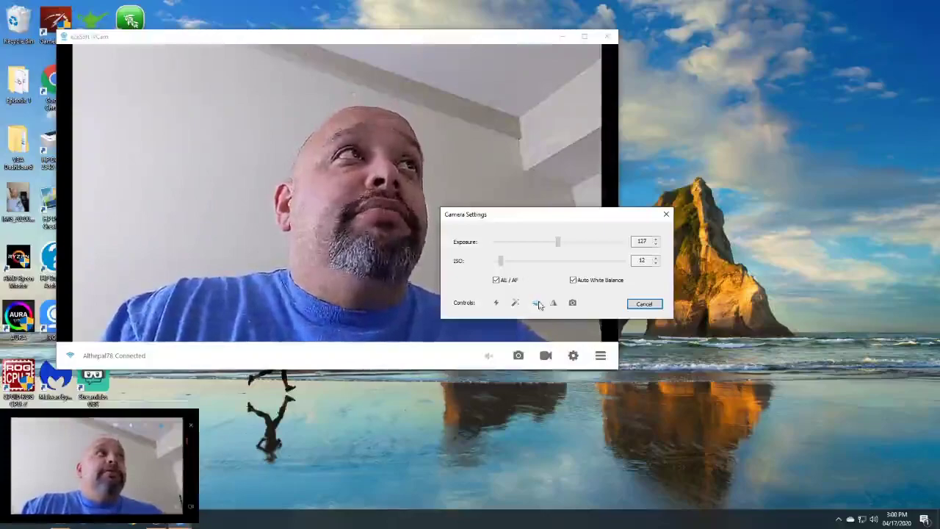
Try flipping the camera image vertically, restore it upright, and mirror the image horizontally
click(536, 304)
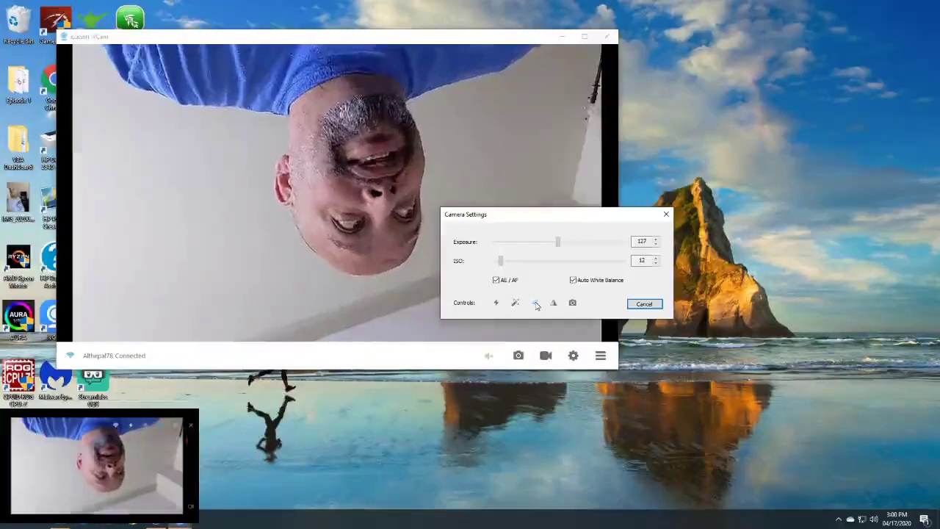
click(536, 303)
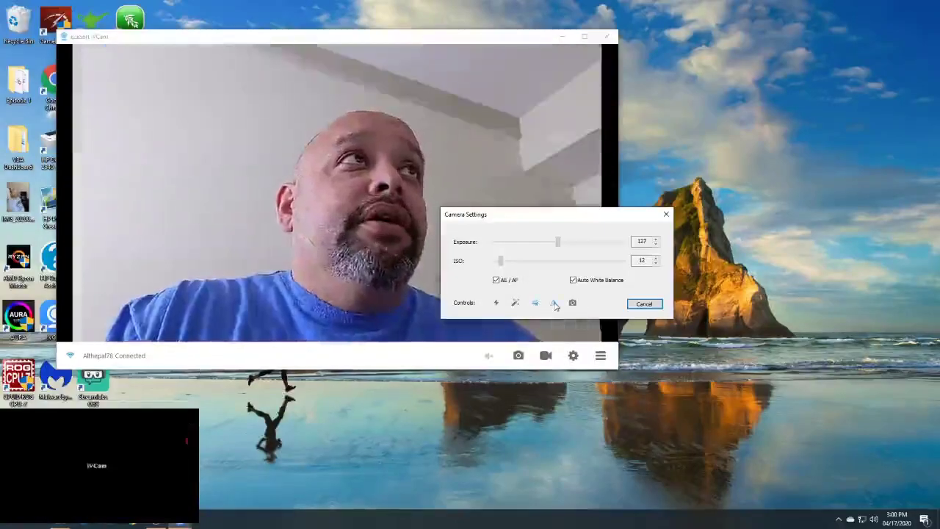
click(552, 304)
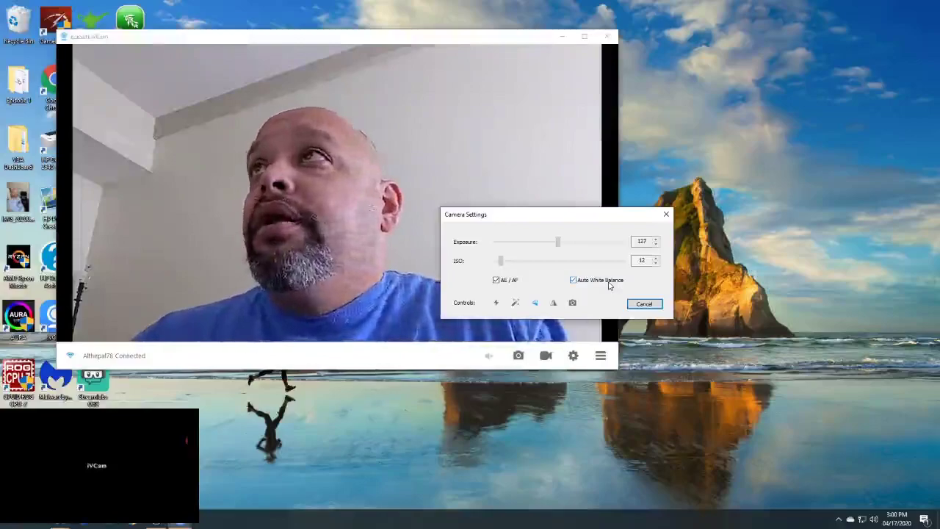
Switch to another phone camera and back to the front one, and close the camera settings
click(572, 303)
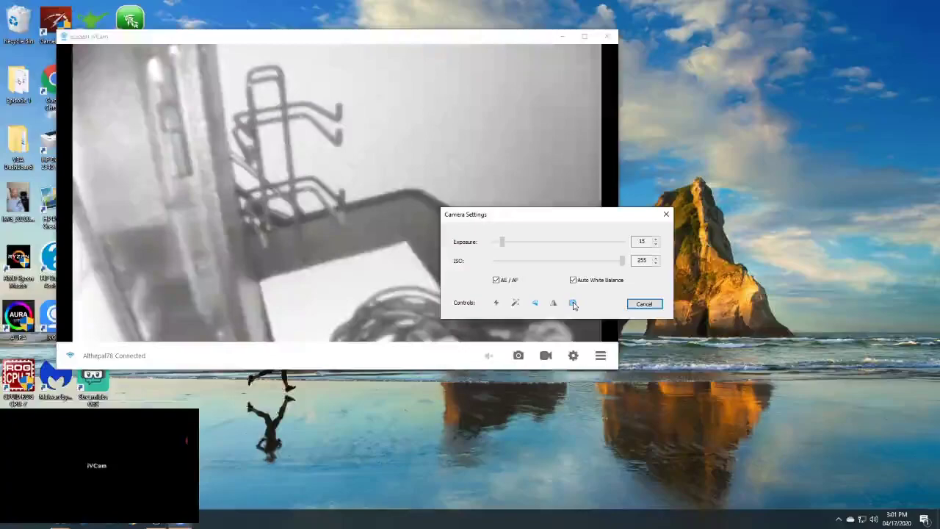
click(572, 303)
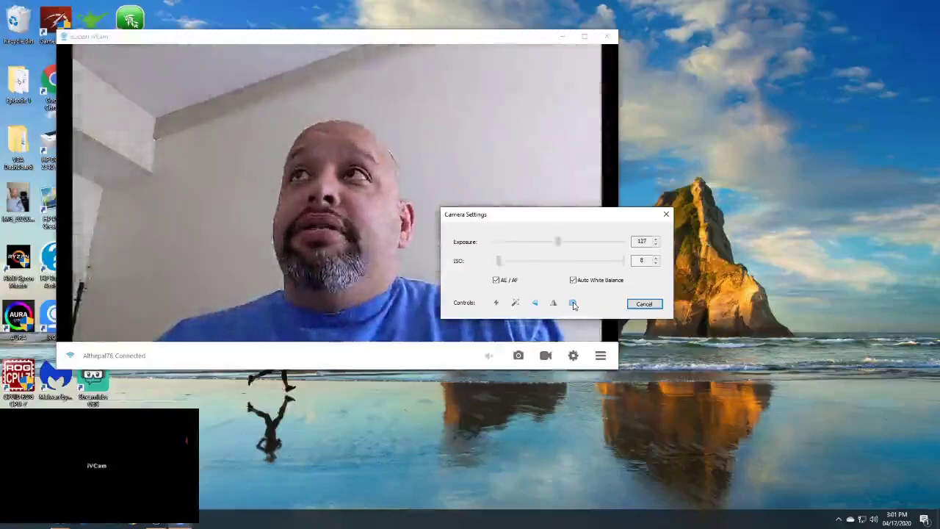
click(644, 304)
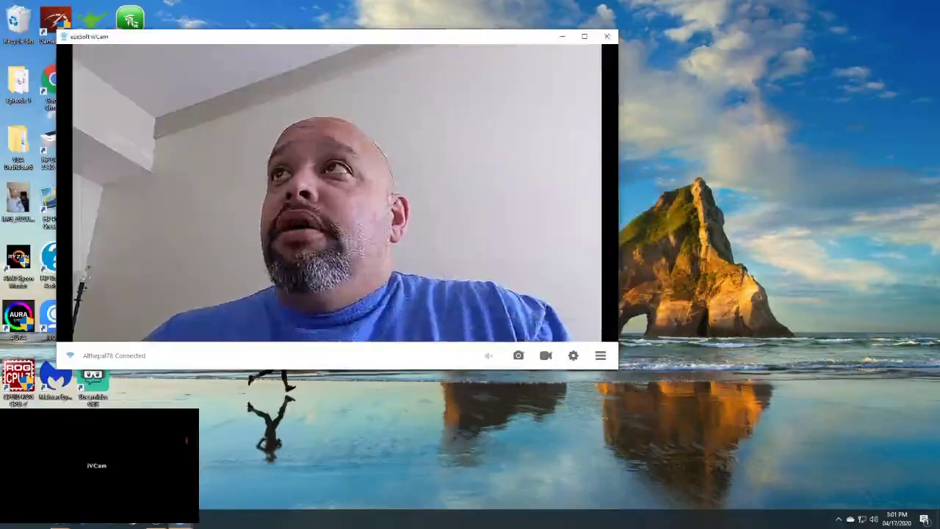
Review the iVCam options for audio playback, language, hardware decoding, always-on-top and help, and dismiss the list without choosing any
click(602, 355)
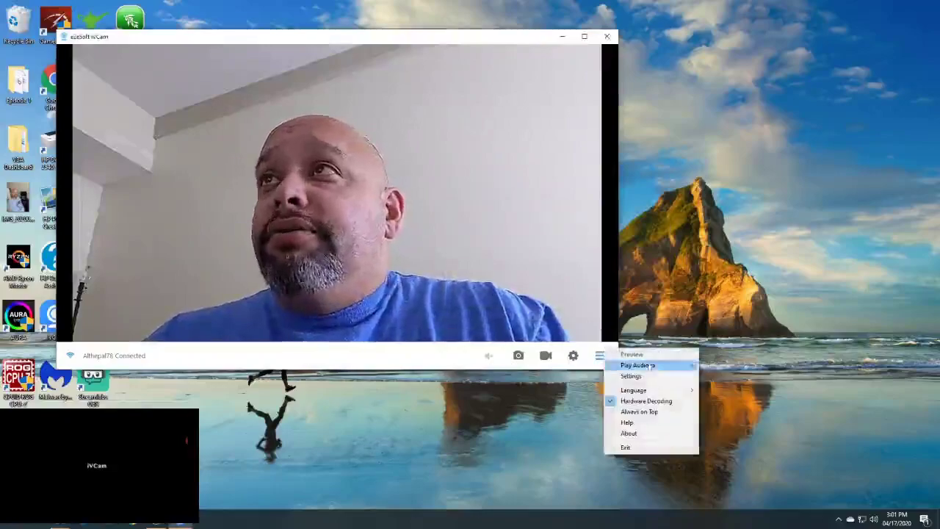
mouse_move(674, 391)
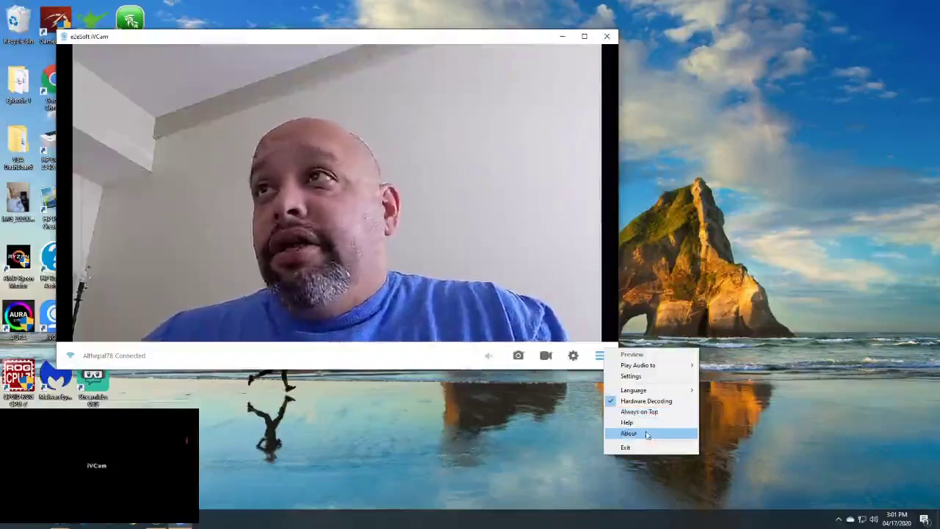
click(528, 415)
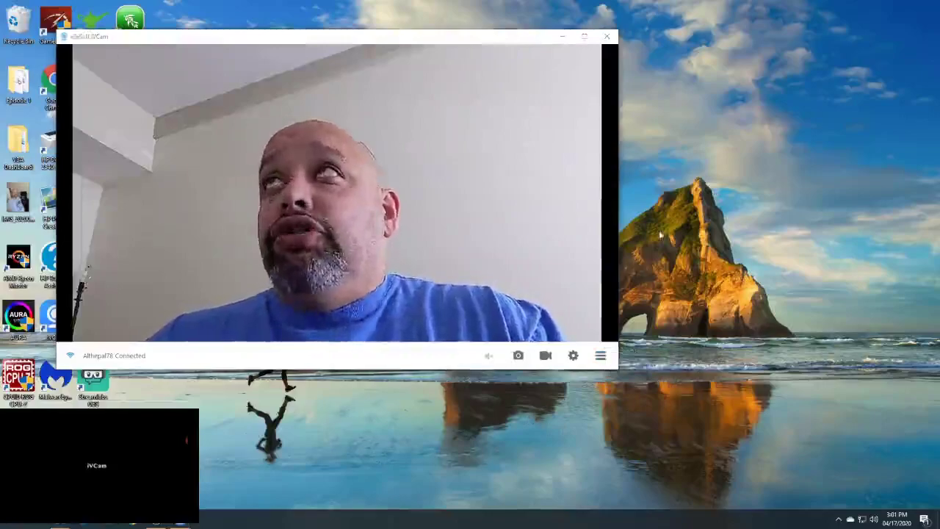
Close the camera preview window, bring iVCam up from the hidden background apps, and close its window again
click(607, 37)
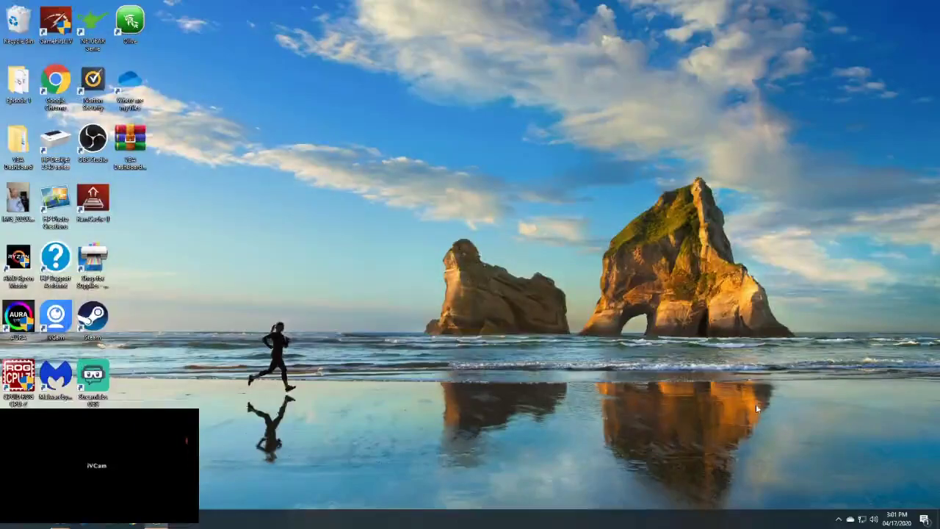
click(840, 521)
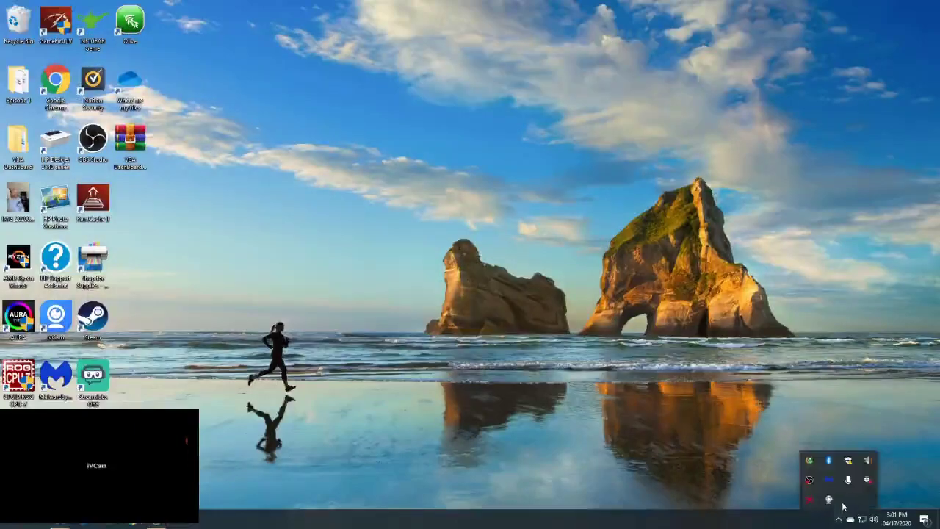
click(828, 499)
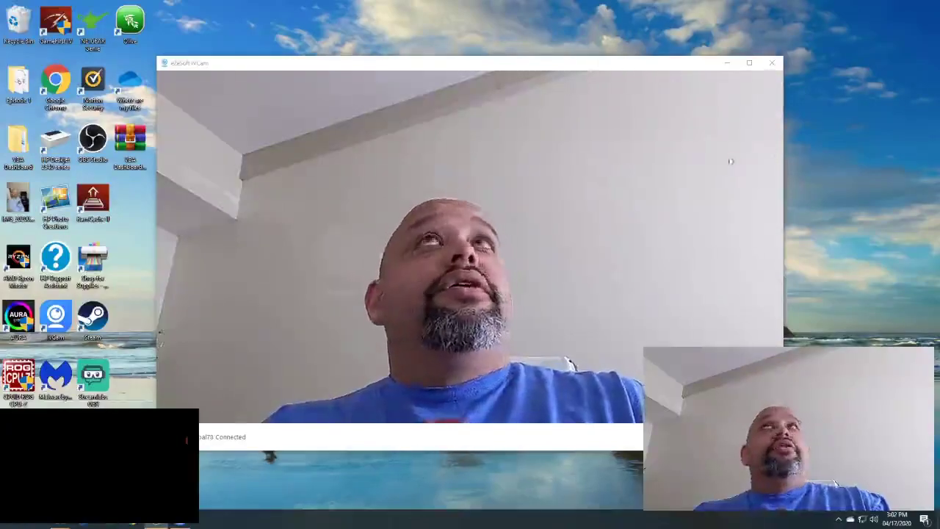
click(766, 65)
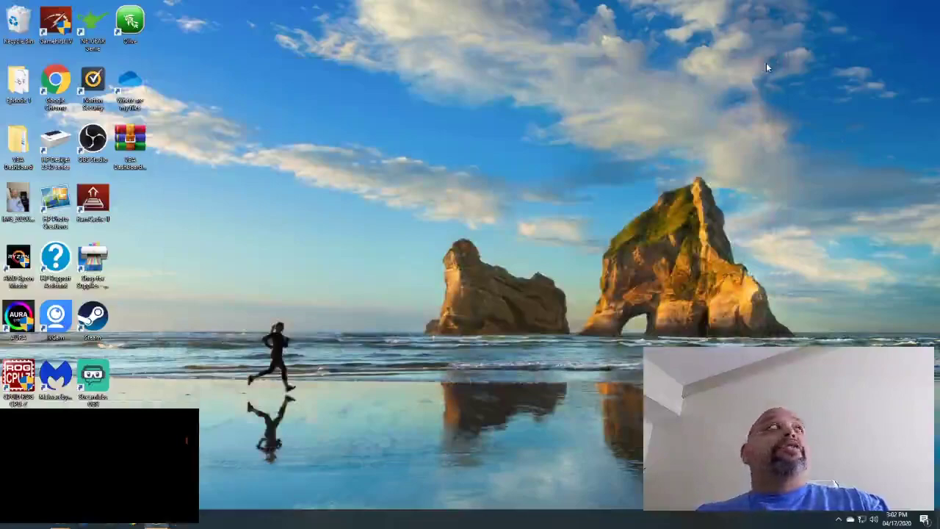